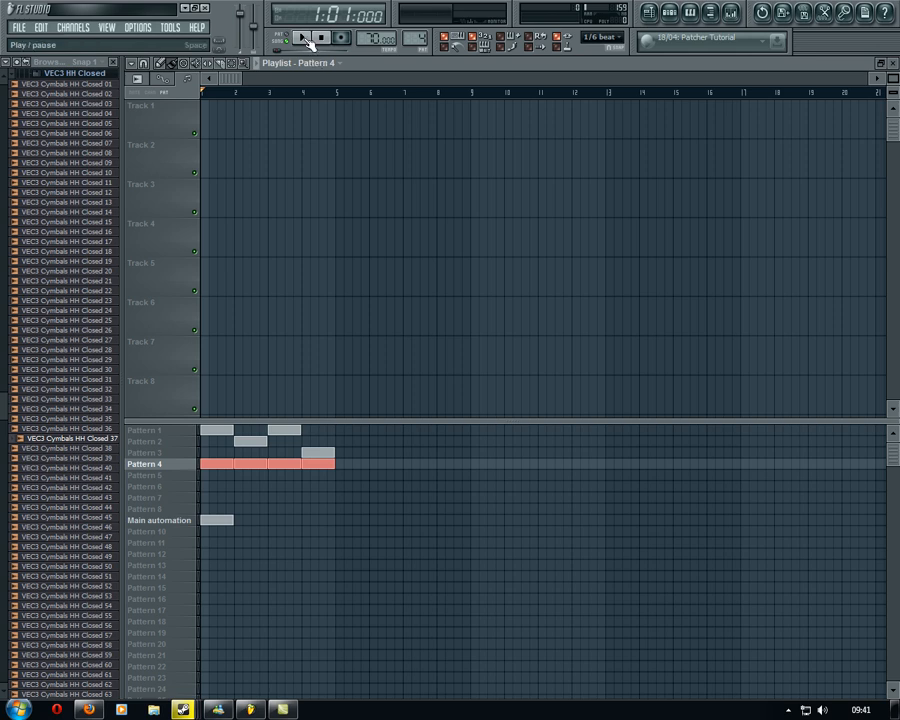
# Step: Play the existing four-bar arrangement in the playlist and stop it
pyautogui.click(306, 38)
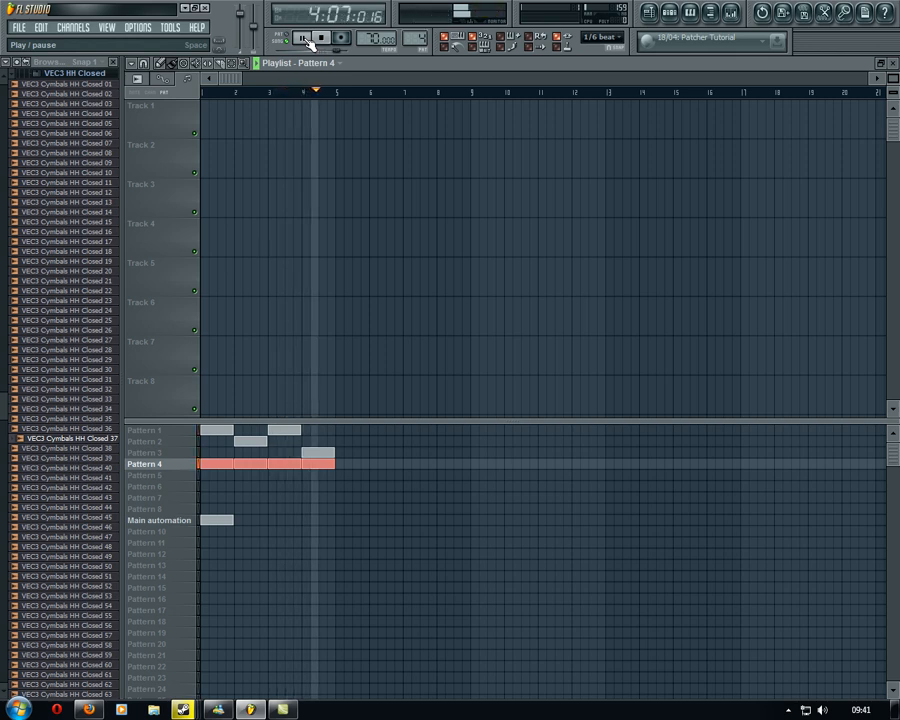
pyautogui.click(309, 40)
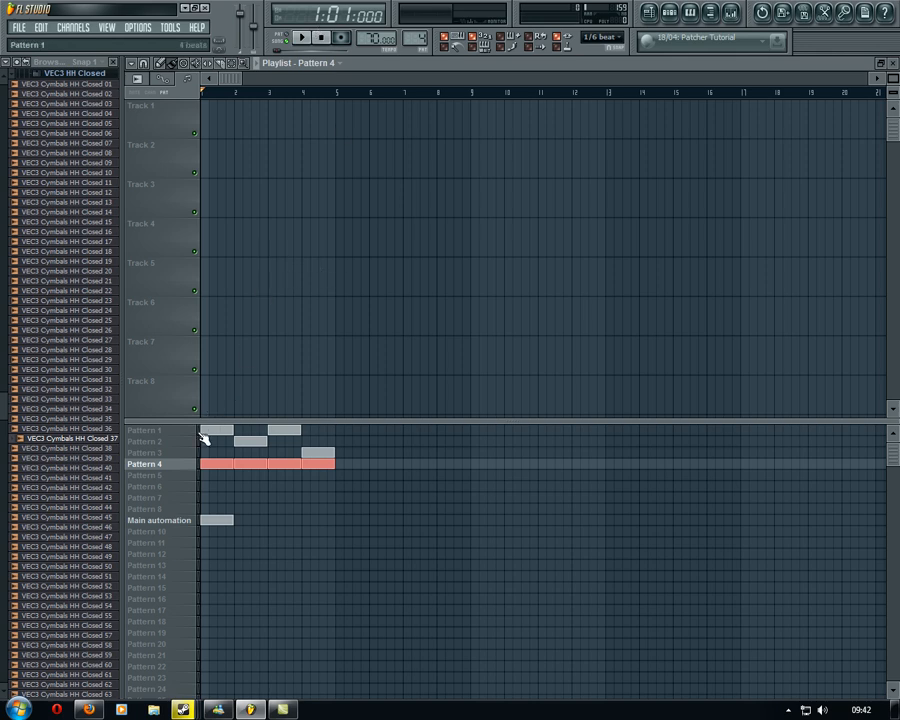
# Step: Select the empty Pattern 5 and add an FL Keys instrument channel for it
pyautogui.click(185, 478)
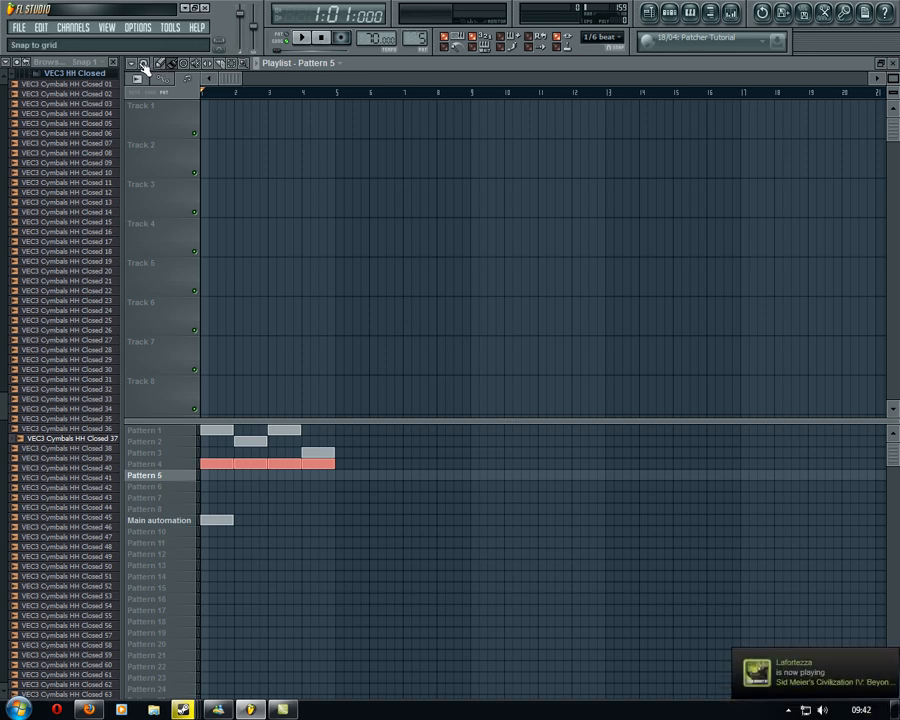
pyautogui.click(88, 76)
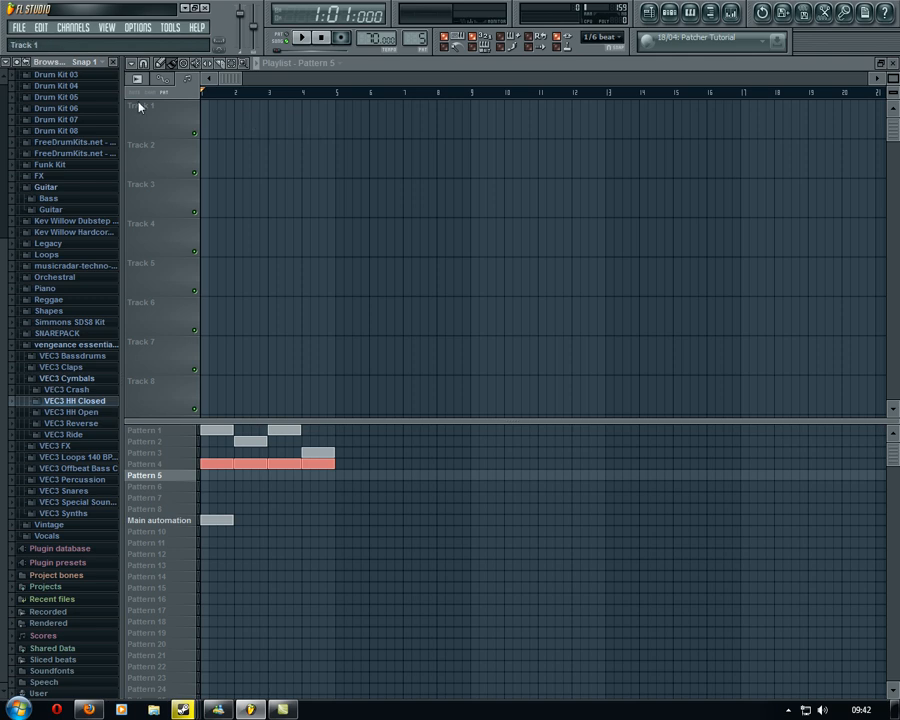
pyautogui.click(78, 28)
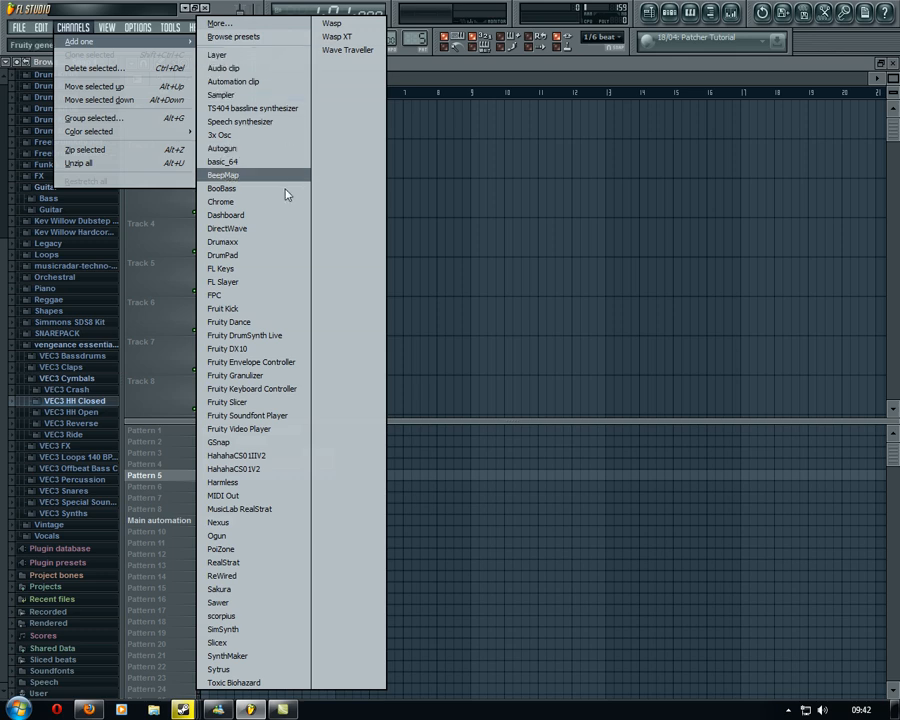
pyautogui.click(261, 270)
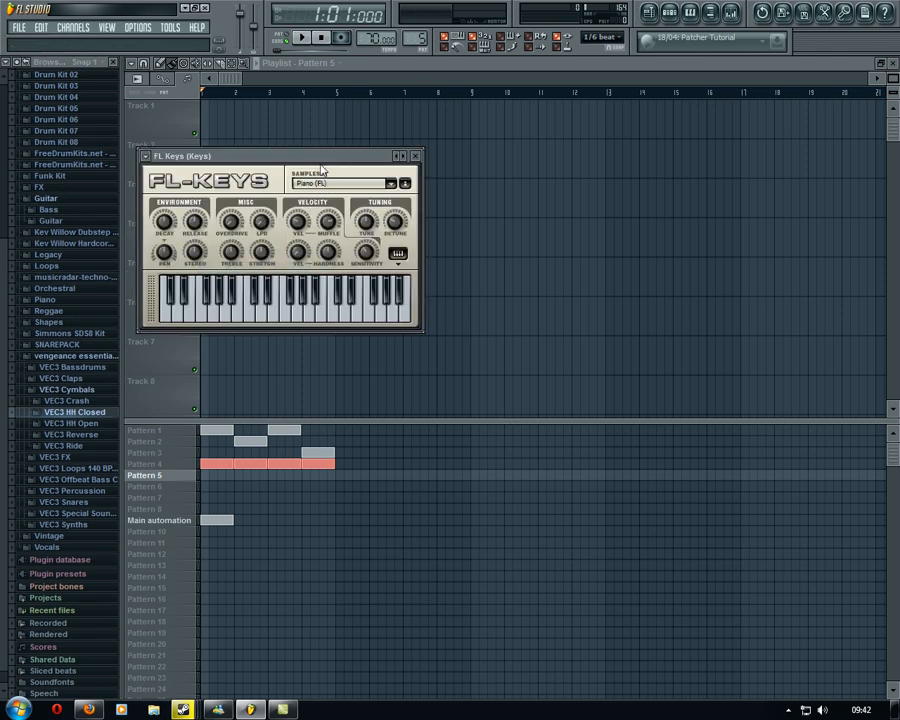
# Step: Choose the Piano (FL) sampleset in FL Keys, audition a note and open the instrument's piano roll
pyautogui.moveTo(315, 165); pyautogui.dragTo(511, 175)
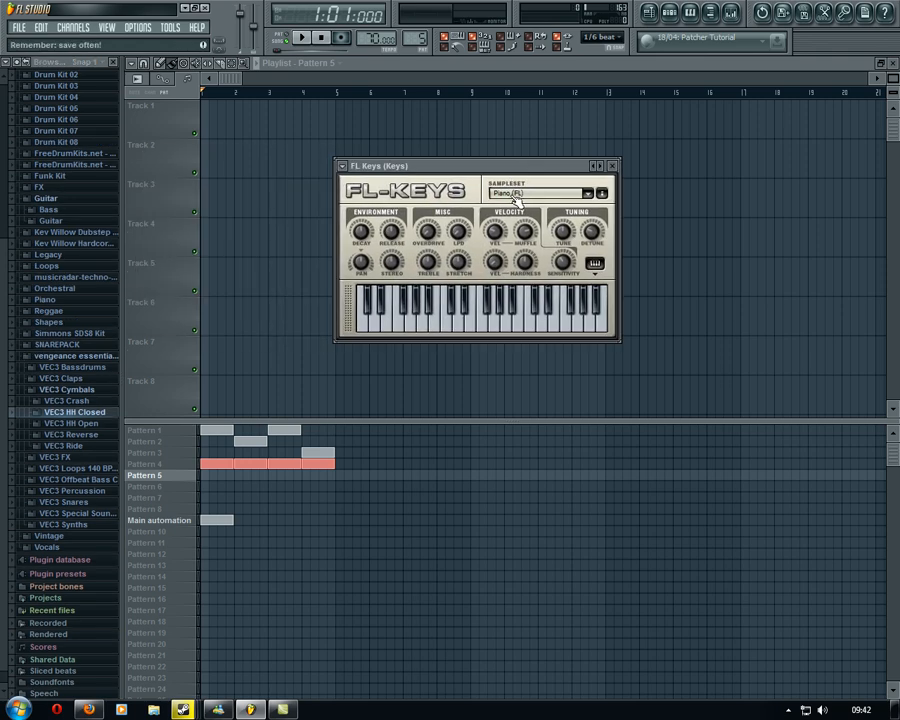
pyautogui.click(530, 194)
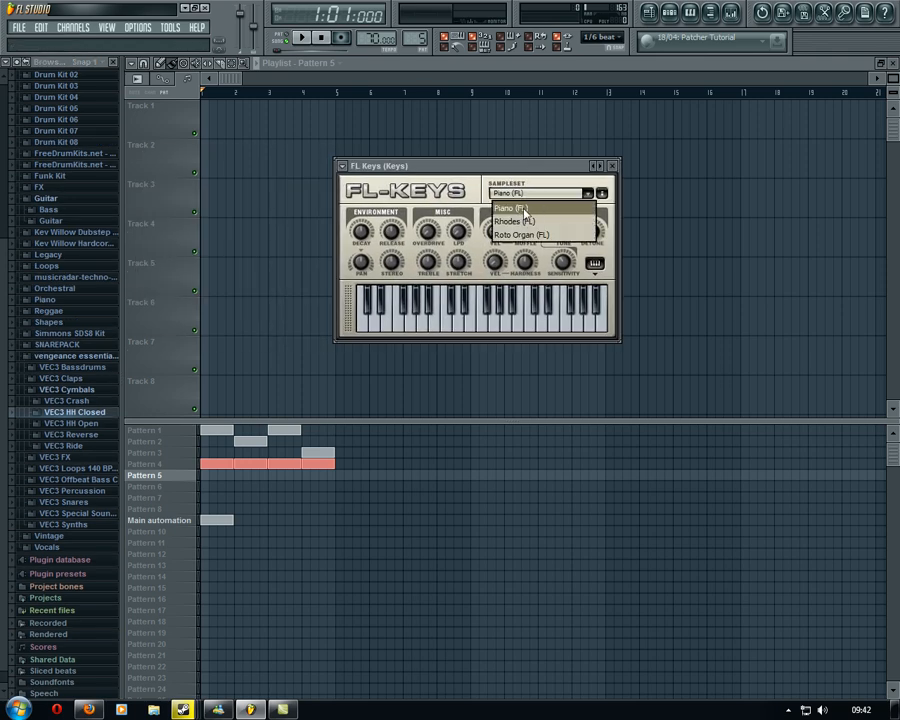
pyautogui.click(525, 208)
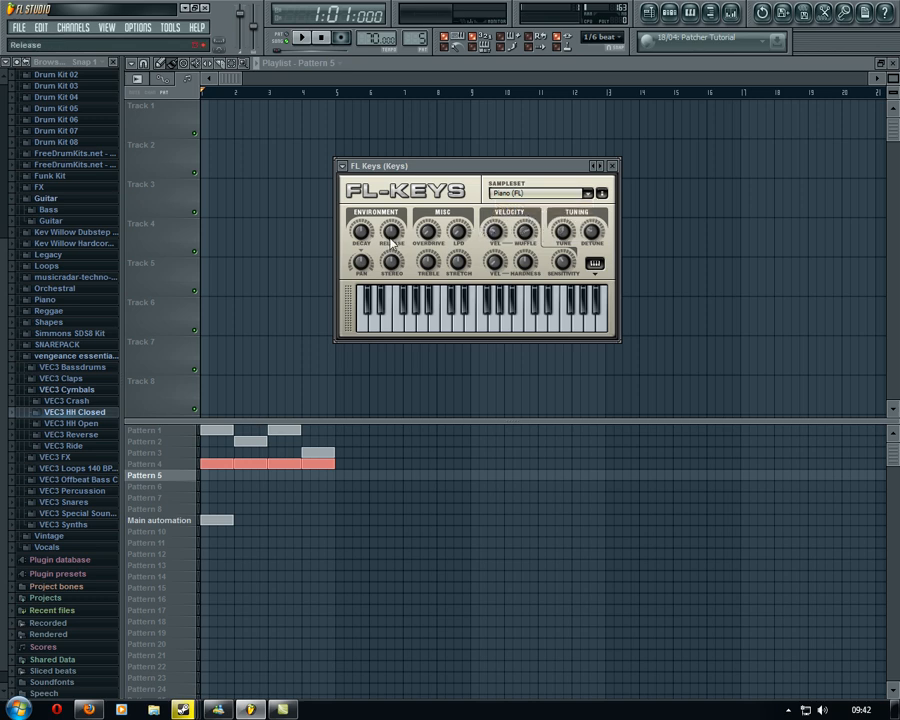
pyautogui.moveTo(361, 232); pyautogui.dragTo(391, 234)
pyautogui.click(413, 321)
pyautogui.click(343, 167)
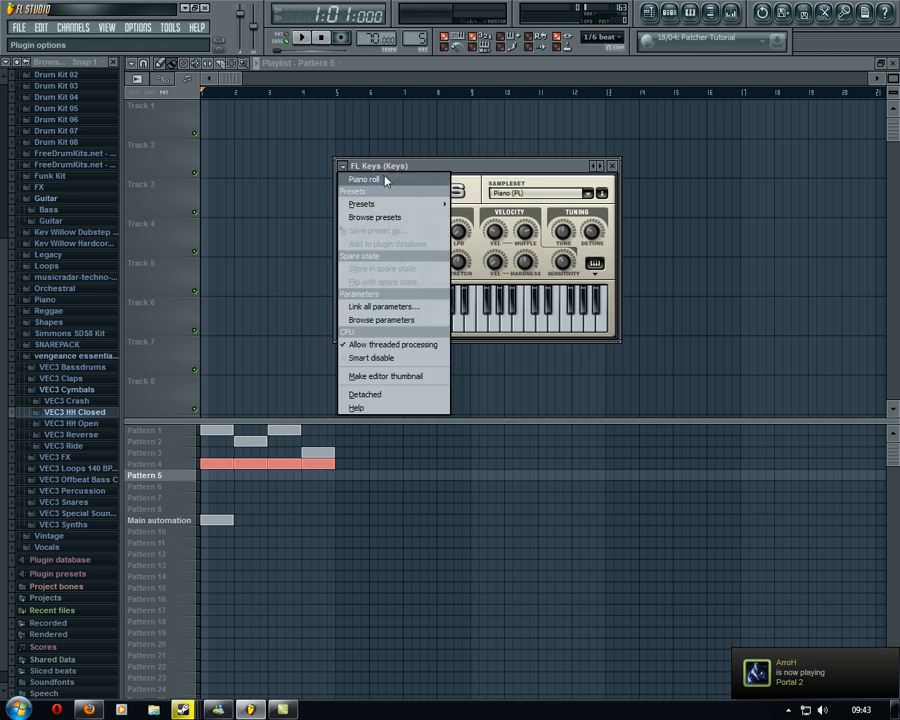
pyautogui.click(386, 180)
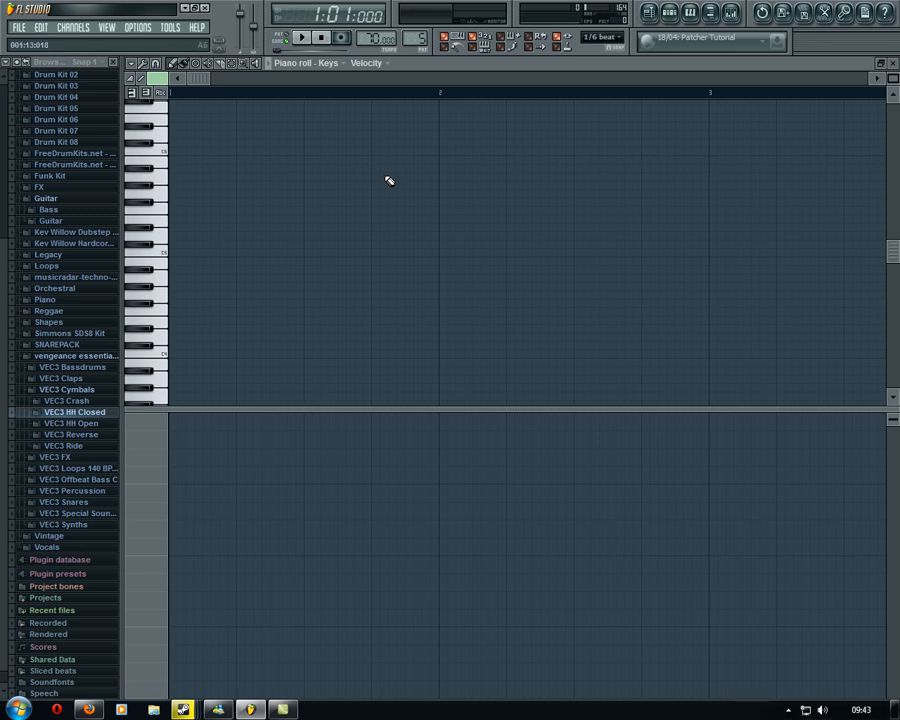
# Step: Stamp a minor chord rooted on D5 at step 3 of bar 1, using the piano roll's minor chord preset
pyautogui.click(133, 64)
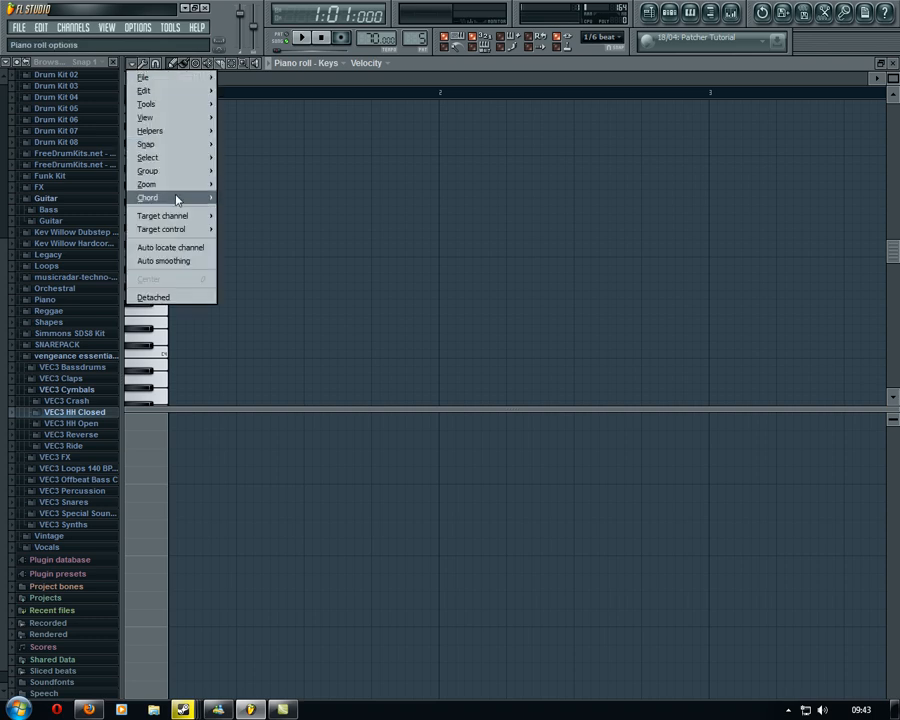
pyautogui.moveTo(177, 200)
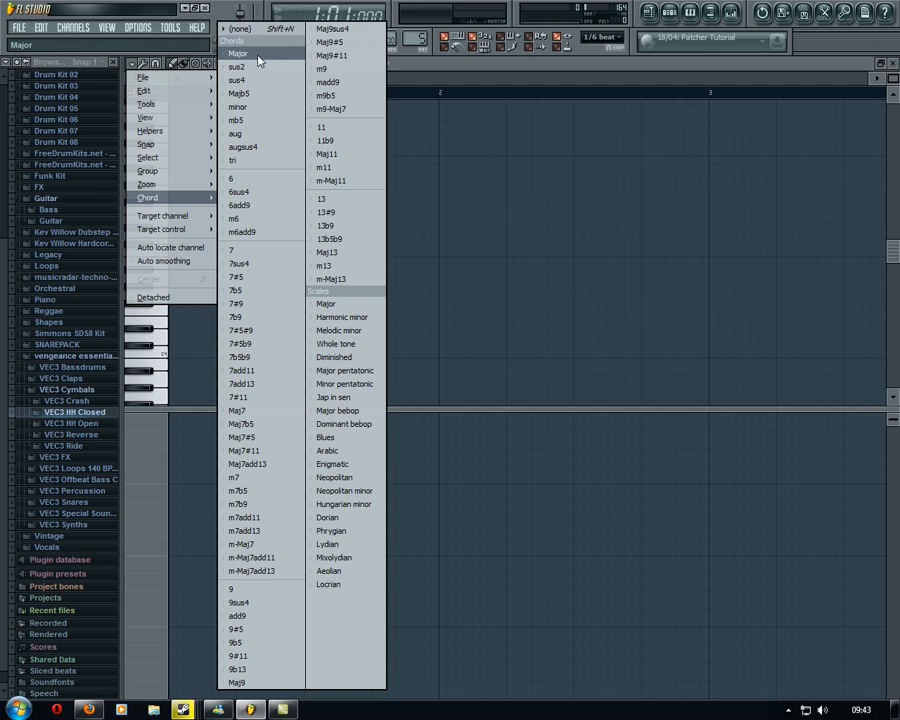
pyautogui.click(270, 112)
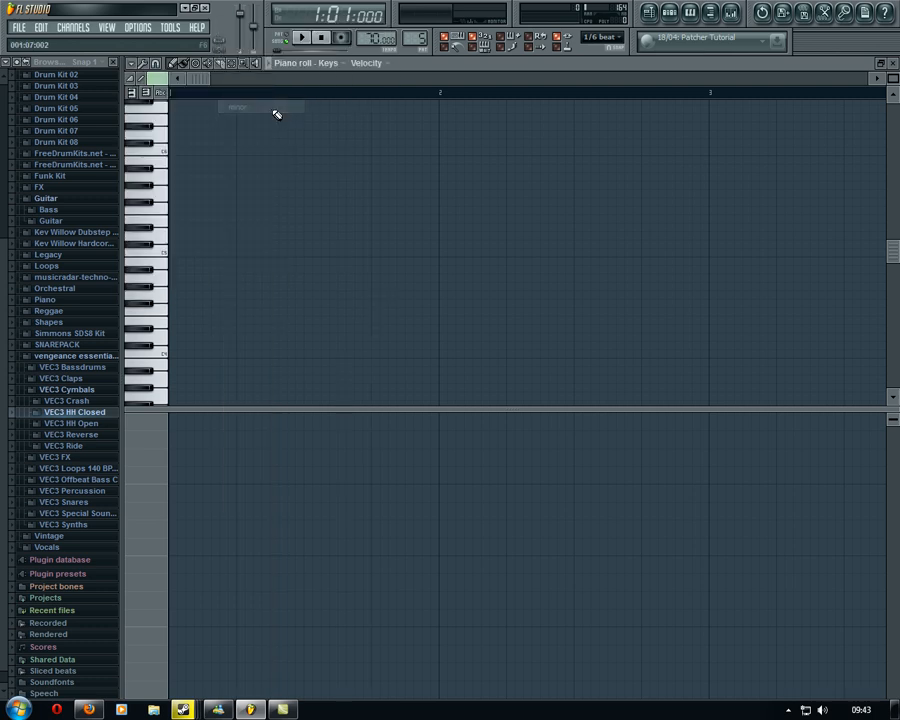
pyautogui.click(205, 236)
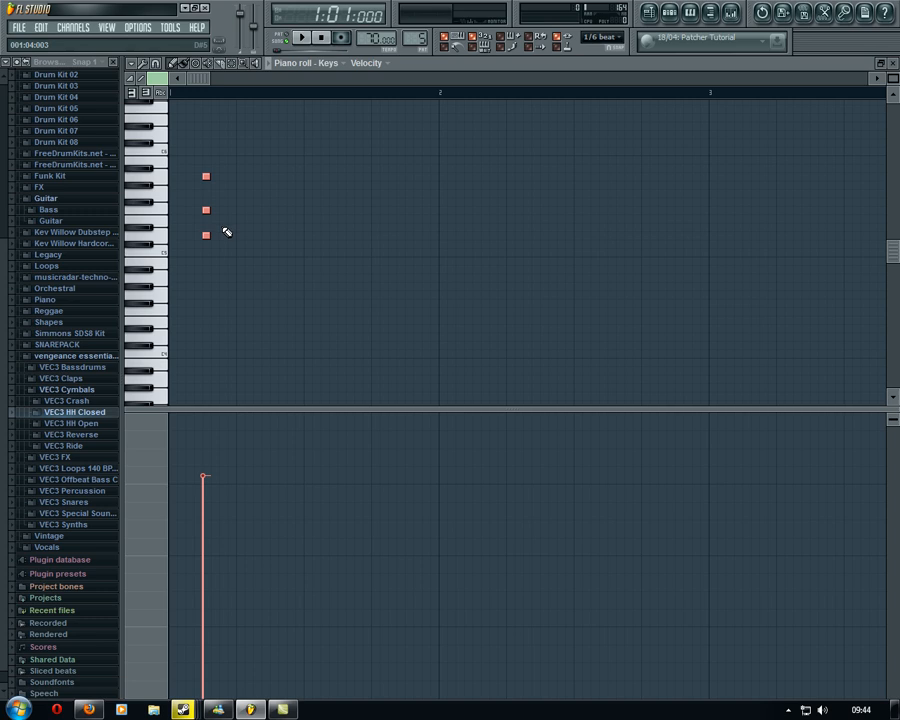
# Step: Place Pattern 5 clips in bars 1 and 3 of the playlist
pyautogui.click(650, 15)
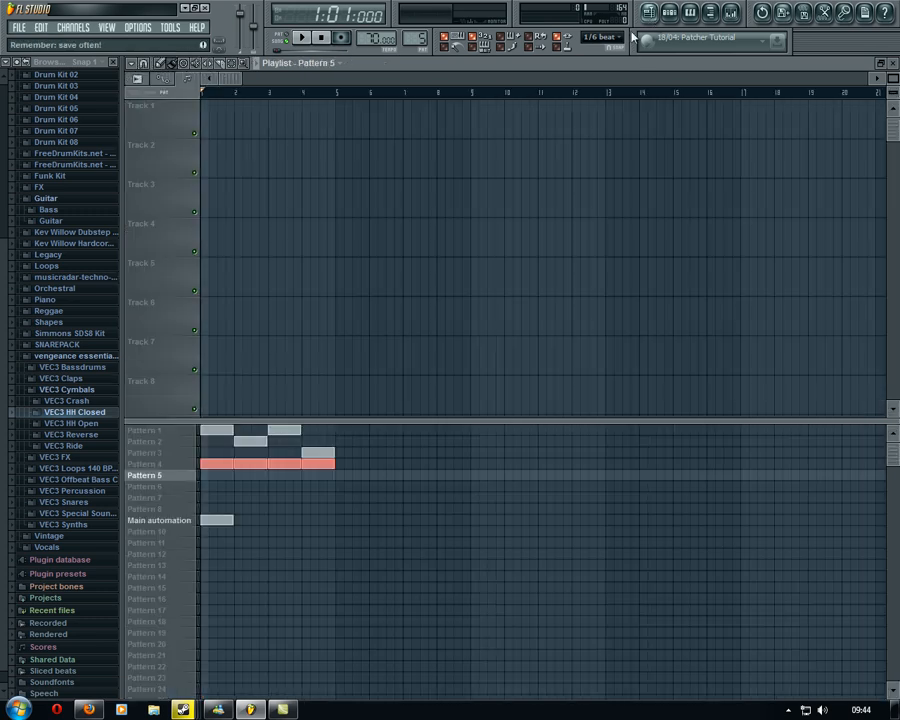
pyautogui.click(204, 477)
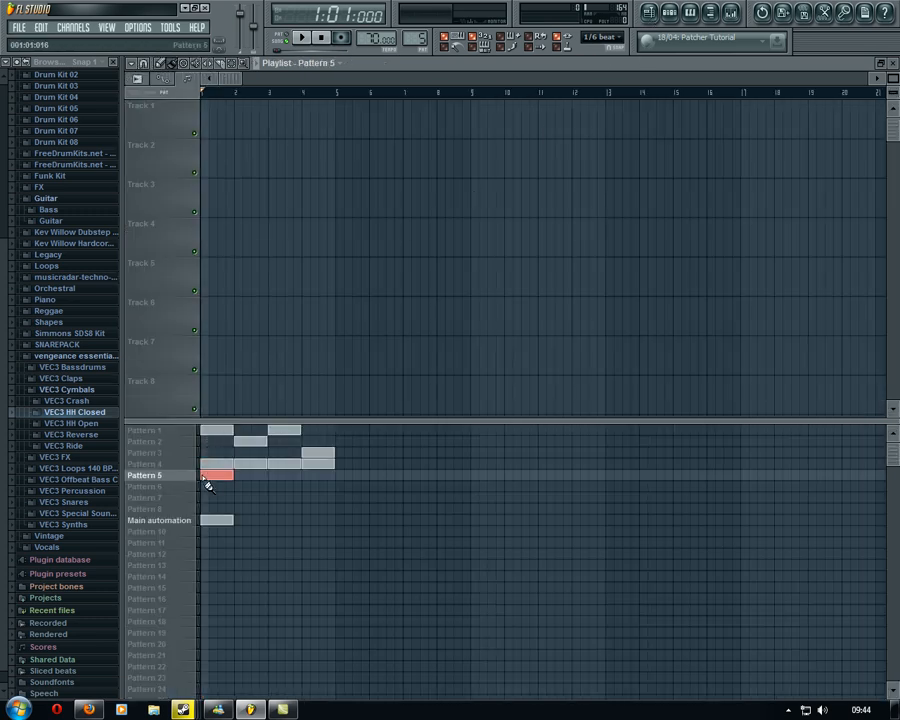
pyautogui.click(268, 476)
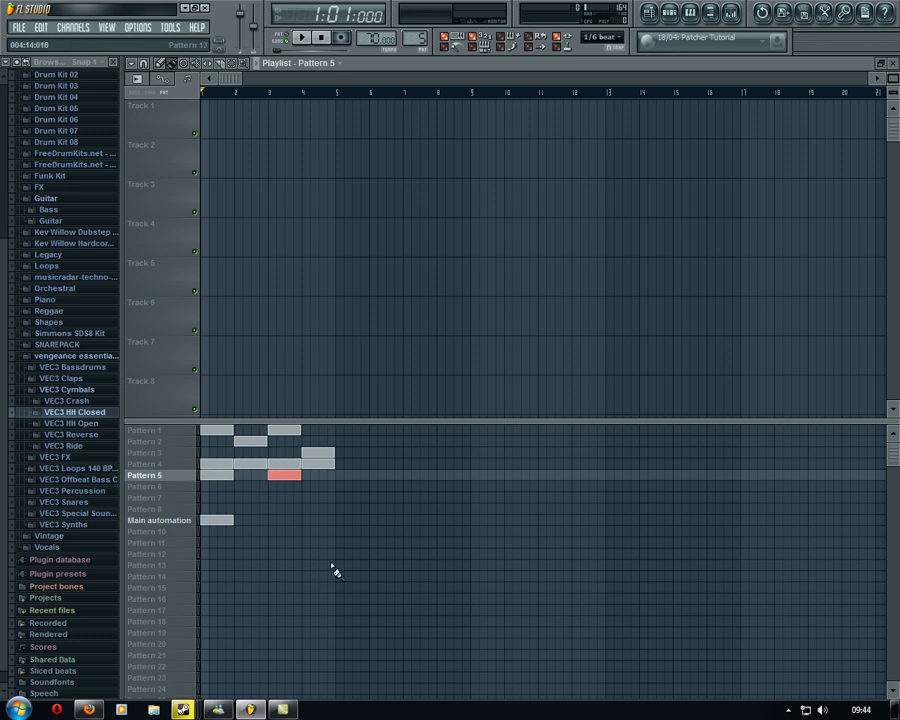
# Step: Repeat the D5 minor chord at step 7 of bar 1 in the Keys piano roll
pyautogui.click(692, 16)
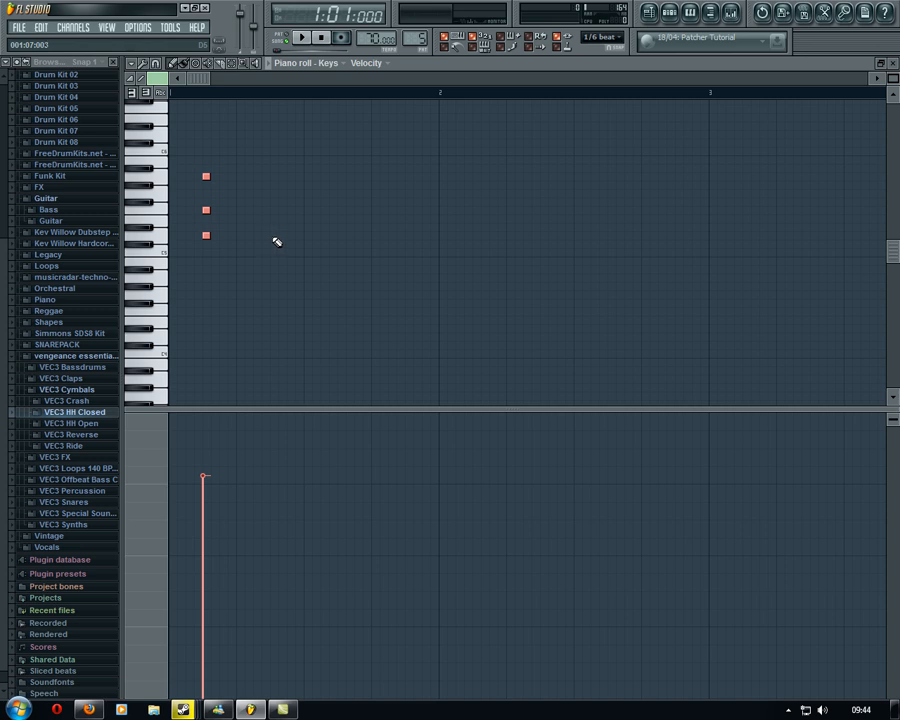
pyautogui.hotkey('ctrl', 'b')
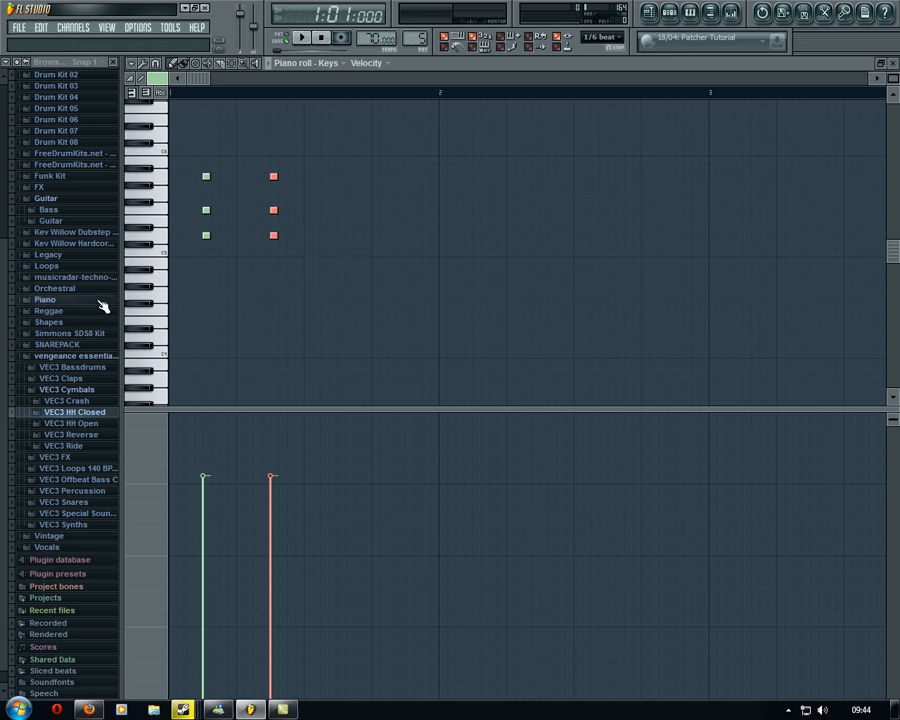
# Step: Return to the playlist and play the arrangement to check how the piano chords sit with the other patterns
pyautogui.click(650, 12)
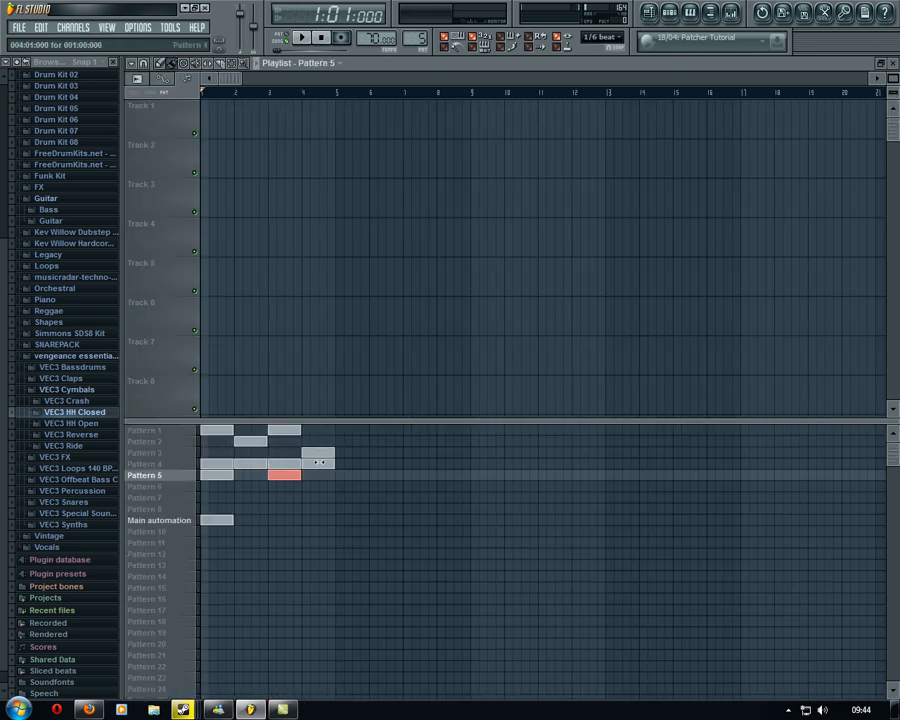
pyautogui.press('space')
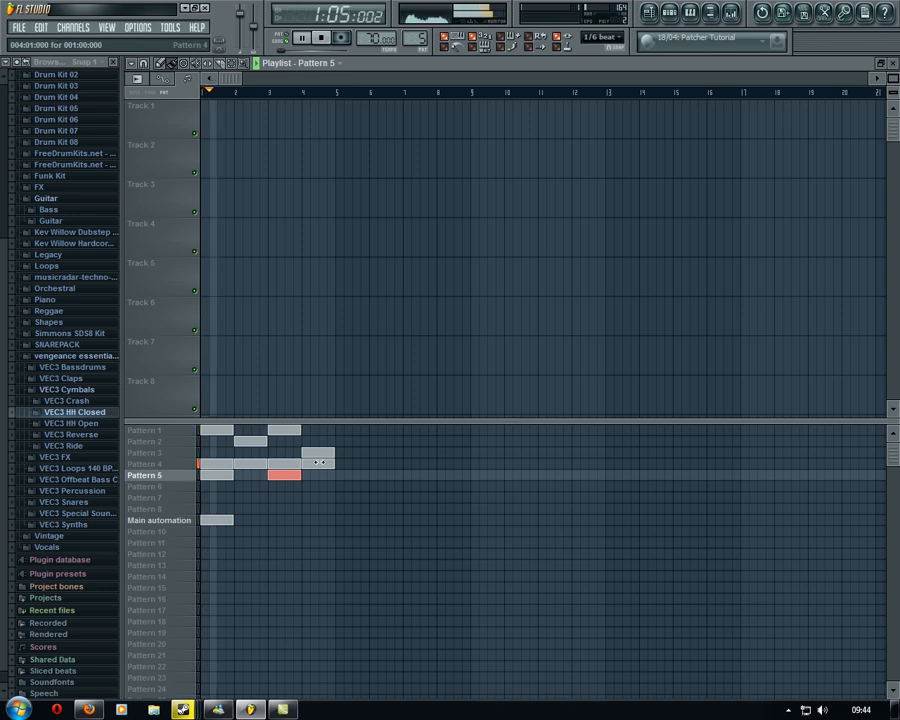
pyautogui.press('space')
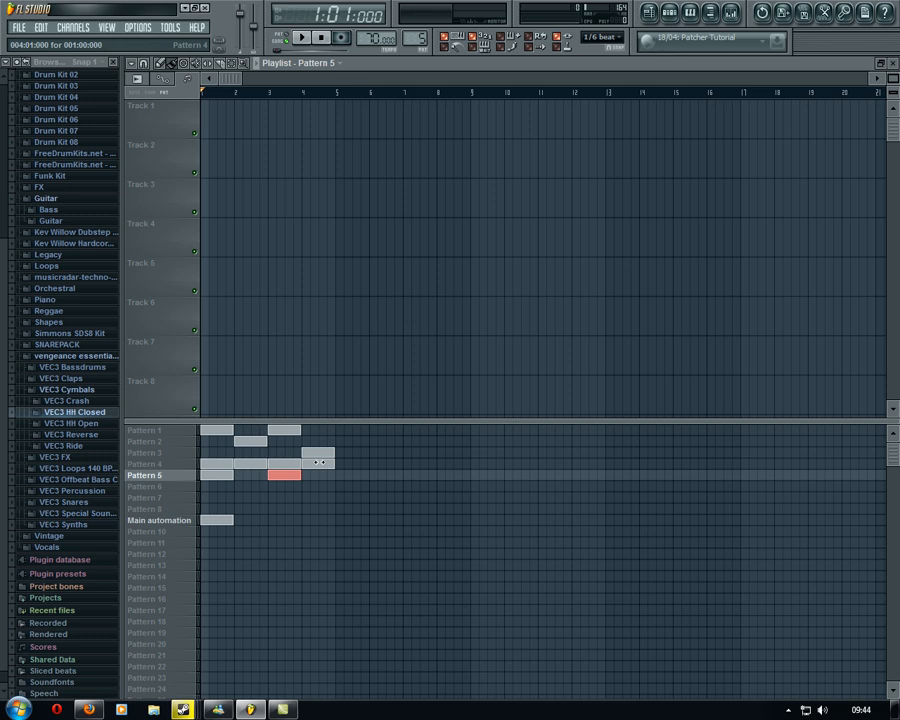
pyautogui.press('space')
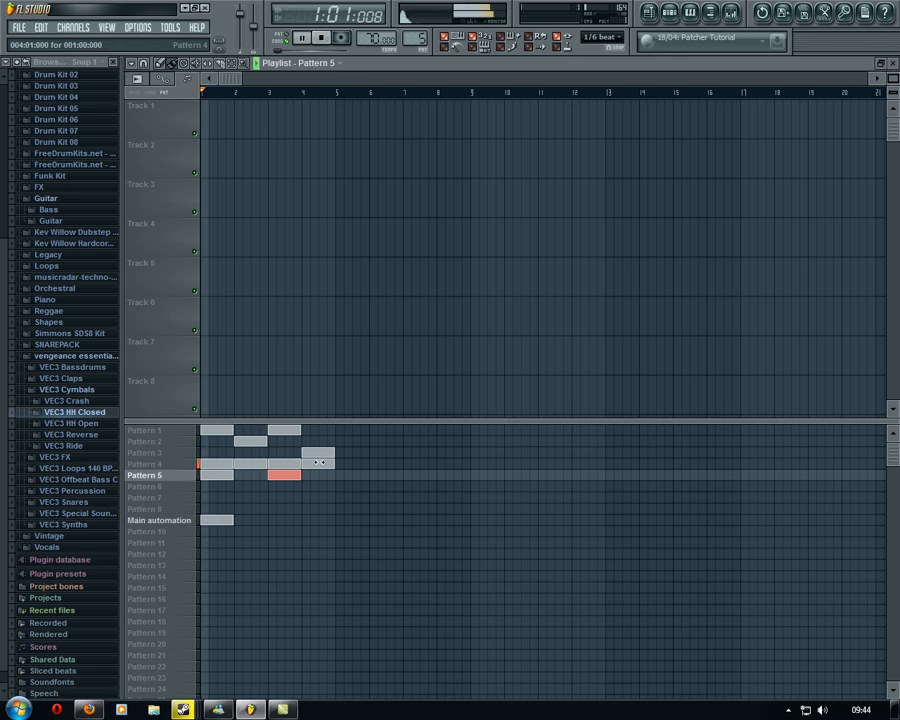
pyautogui.press('space')
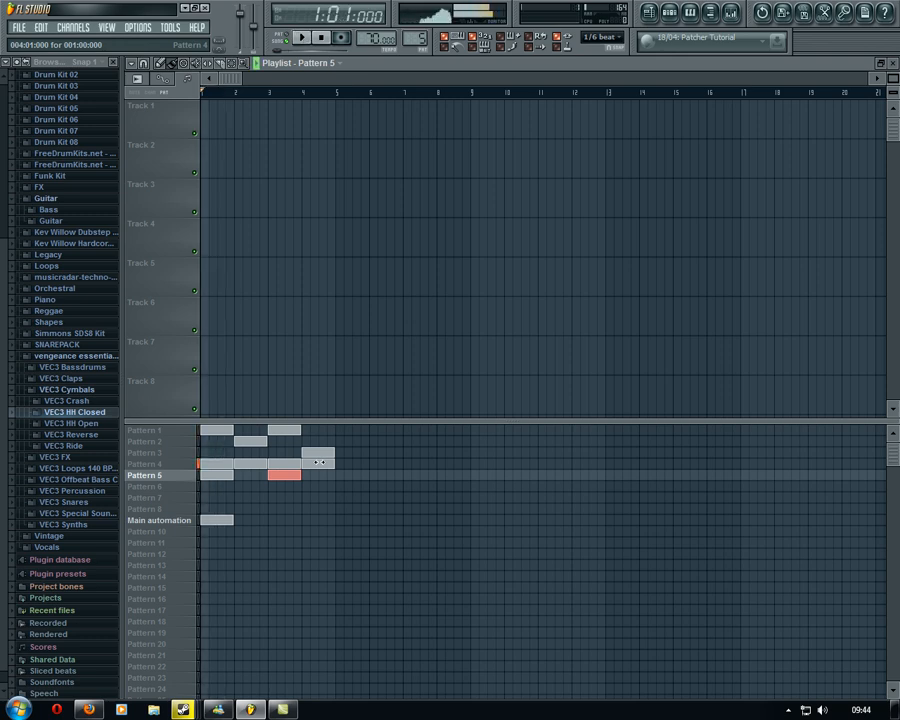
# Step: Stamp minor chords rooted on A5 at steps 11 and 15 of bar 1 in the Keys piano roll, and play them back
pyautogui.click(692, 14)
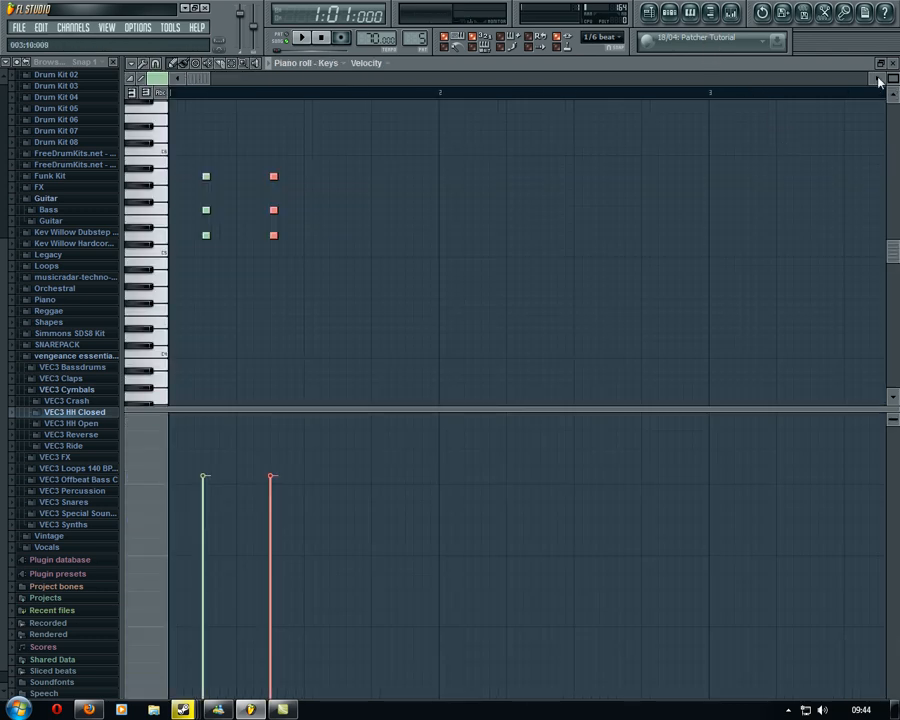
pyautogui.click(895, 97)
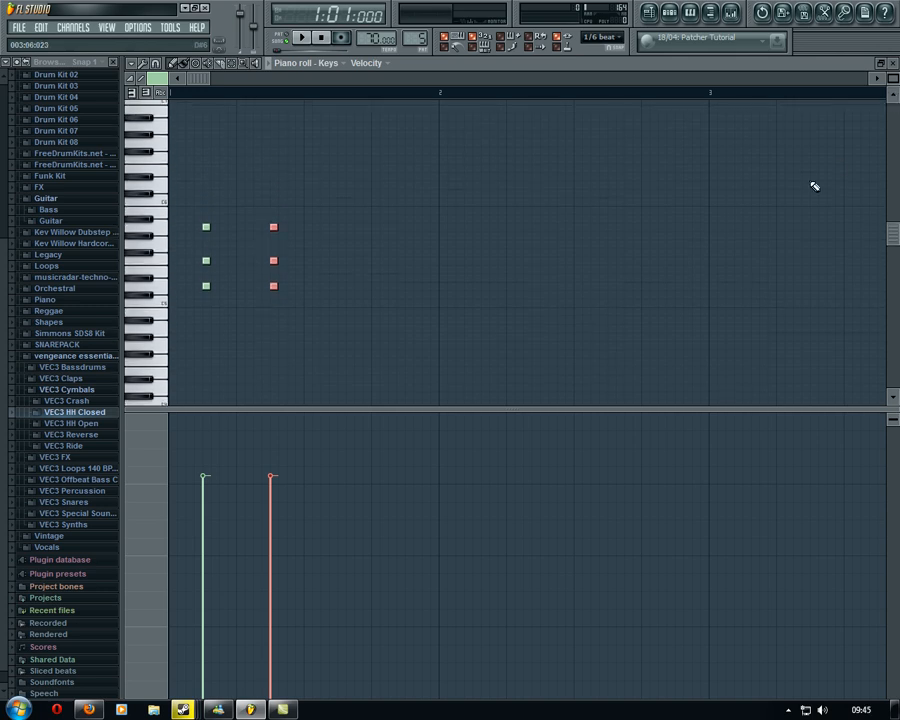
pyautogui.click(161, 291)
pyautogui.click(341, 227)
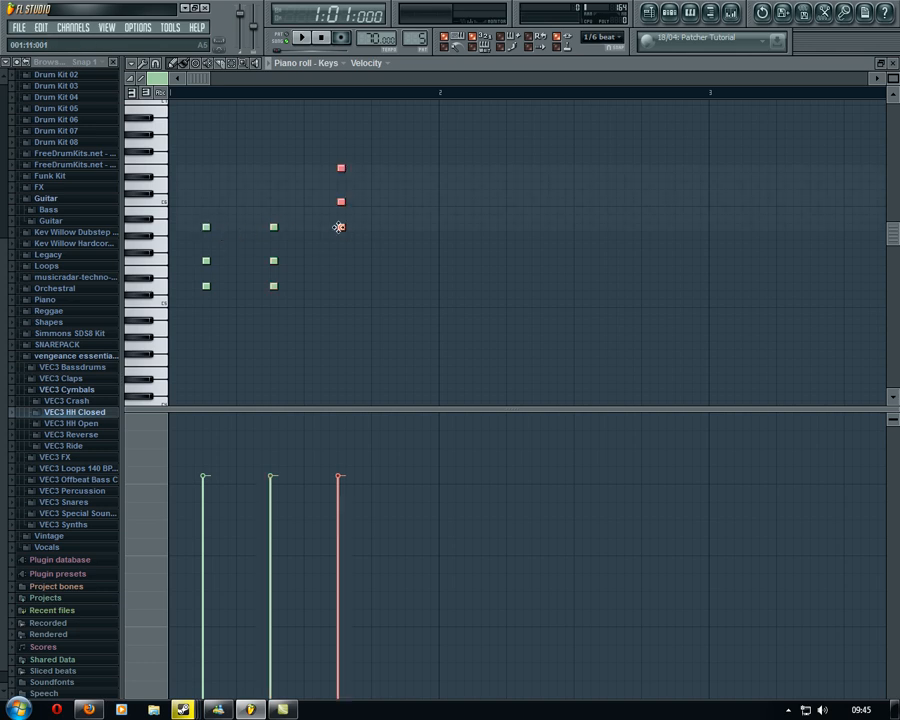
pyautogui.click(408, 227)
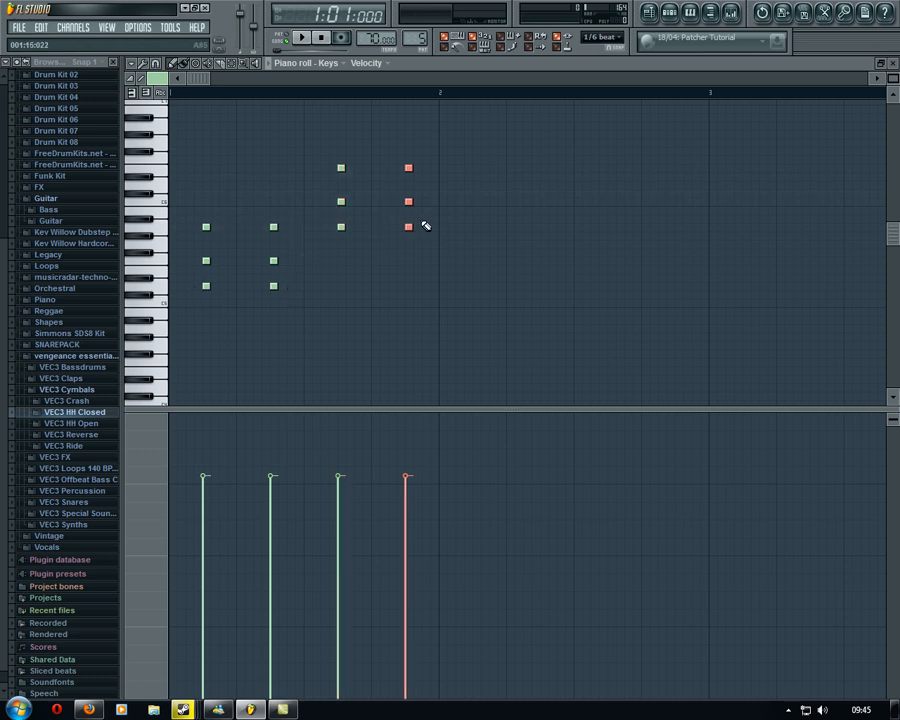
pyautogui.press('space')
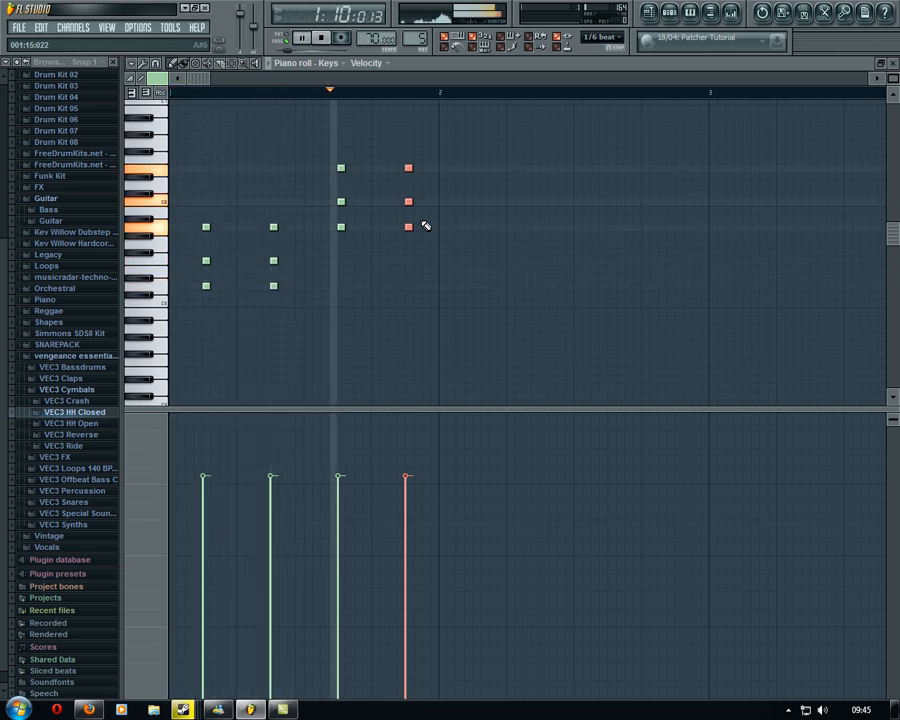
pyautogui.press('space')
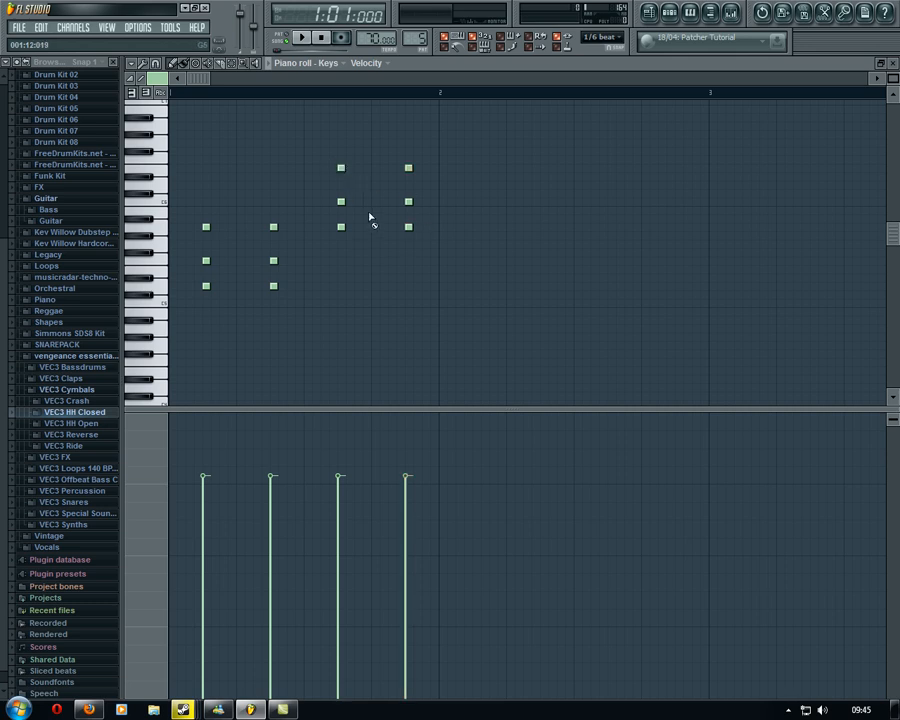
# Step: Delete both minor chords rooted on A5 from the second half of bar 1
pyautogui.rightClick(408, 226)
pyautogui.rightClick(408, 201)
pyautogui.rightClick(408, 167)
pyautogui.rightClick(340, 201)
pyautogui.rightClick(340, 226)
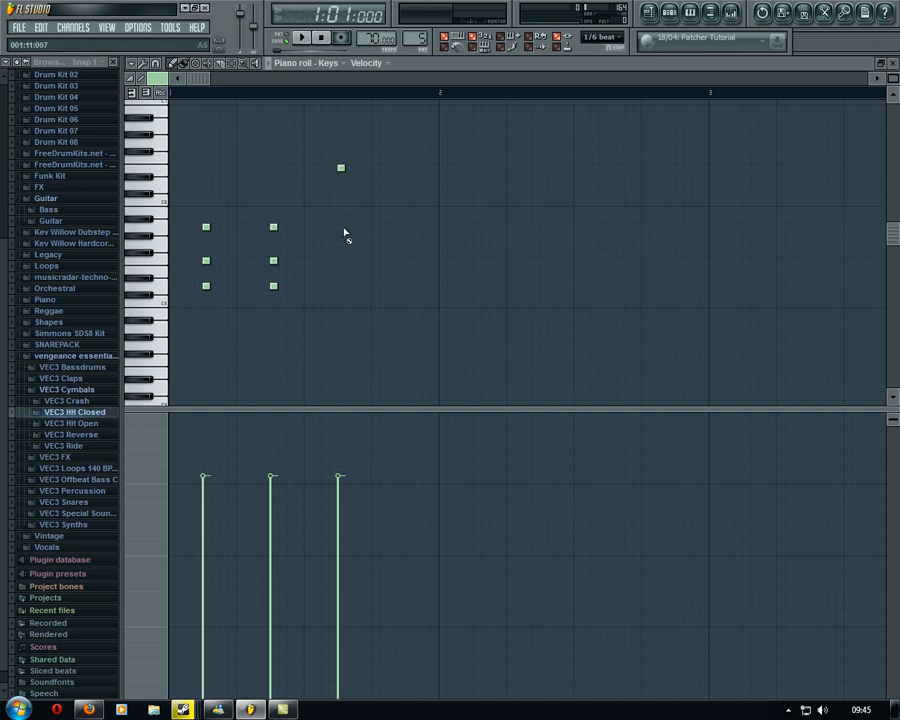
pyautogui.rightClick(340, 167)
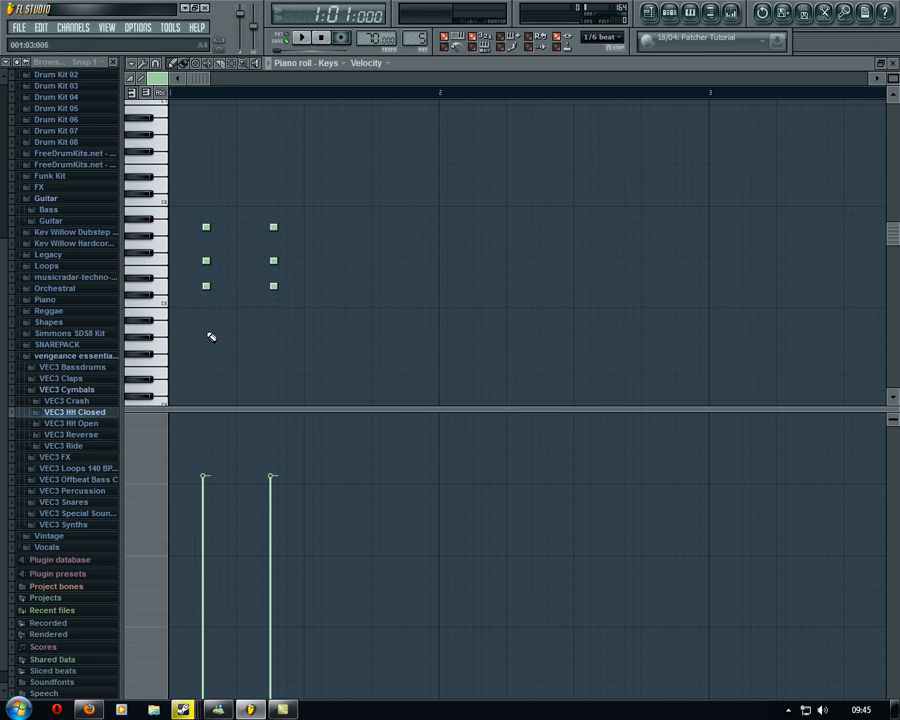
# Step: Stamp minor chords rooted on A4 at steps 11 and 15 of bar 1 in the Keys piano roll, and play them back
pyautogui.click(159, 336)
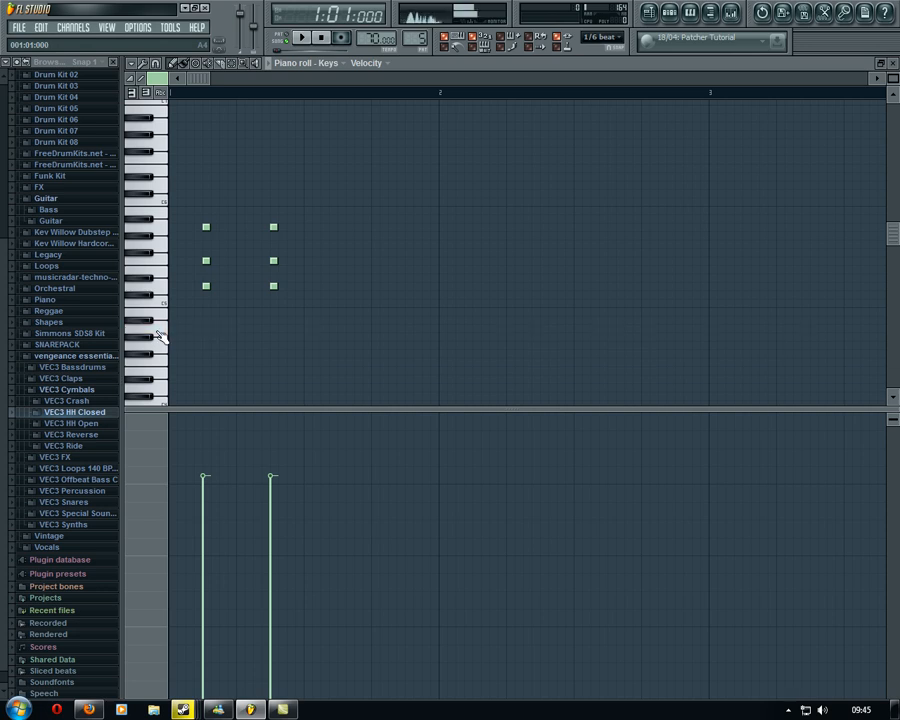
pyautogui.click(339, 330)
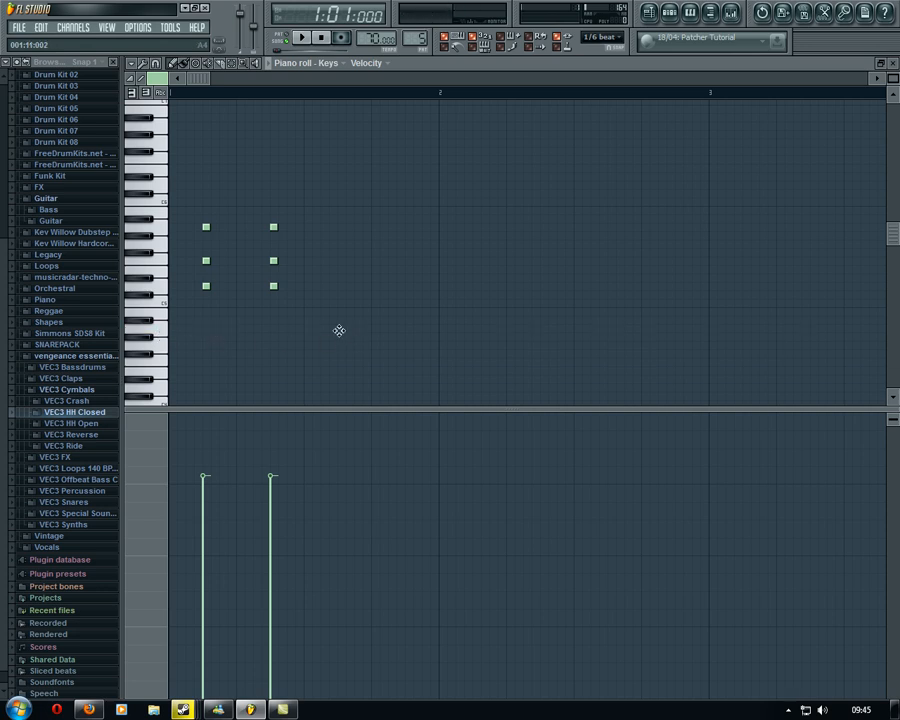
pyautogui.click(409, 330)
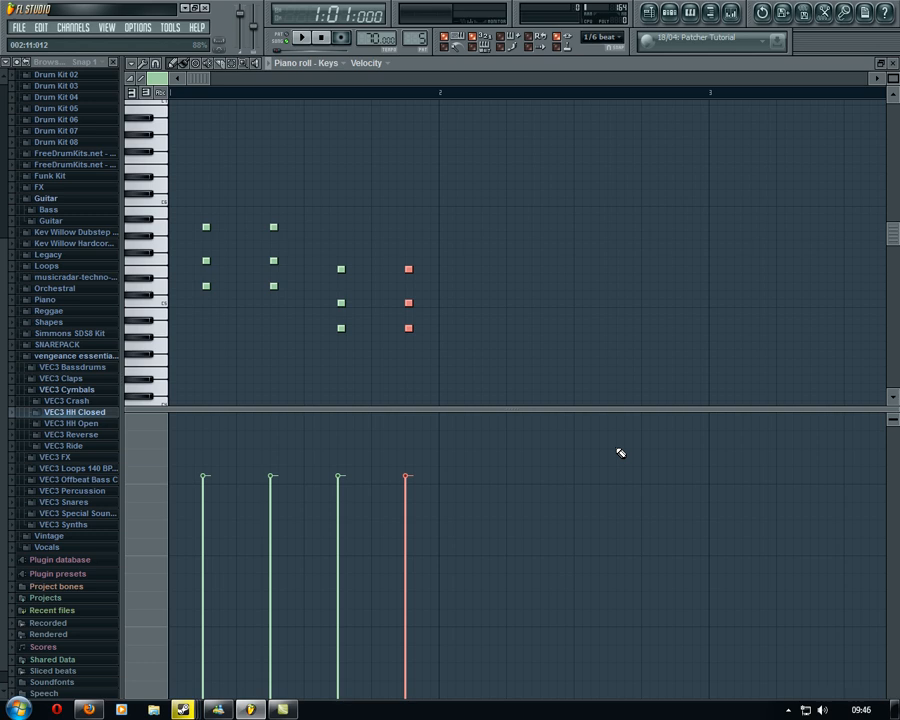
pyautogui.press('space')
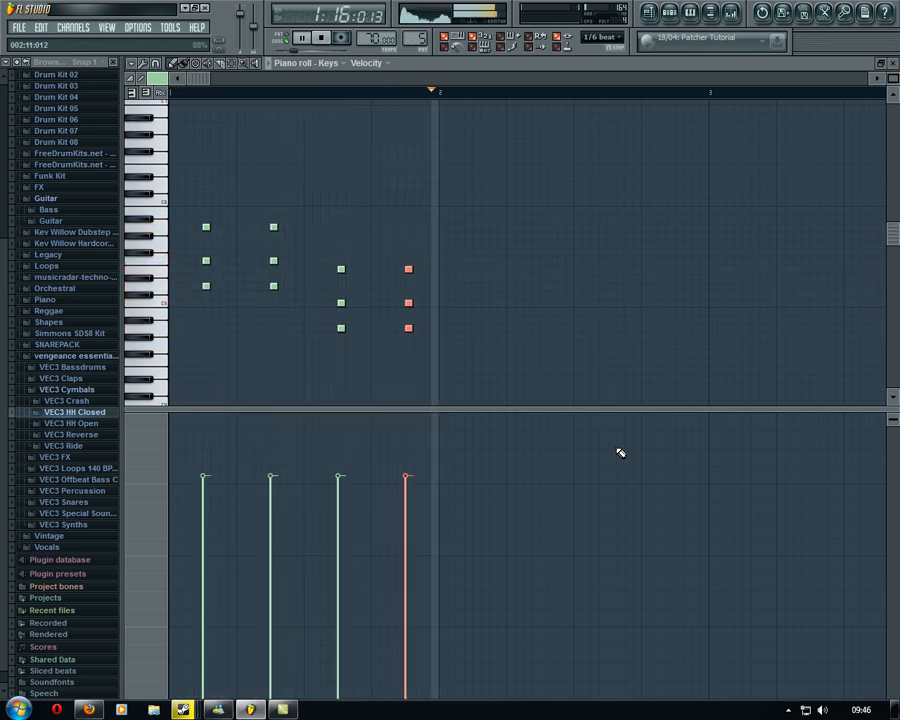
pyautogui.press('space')
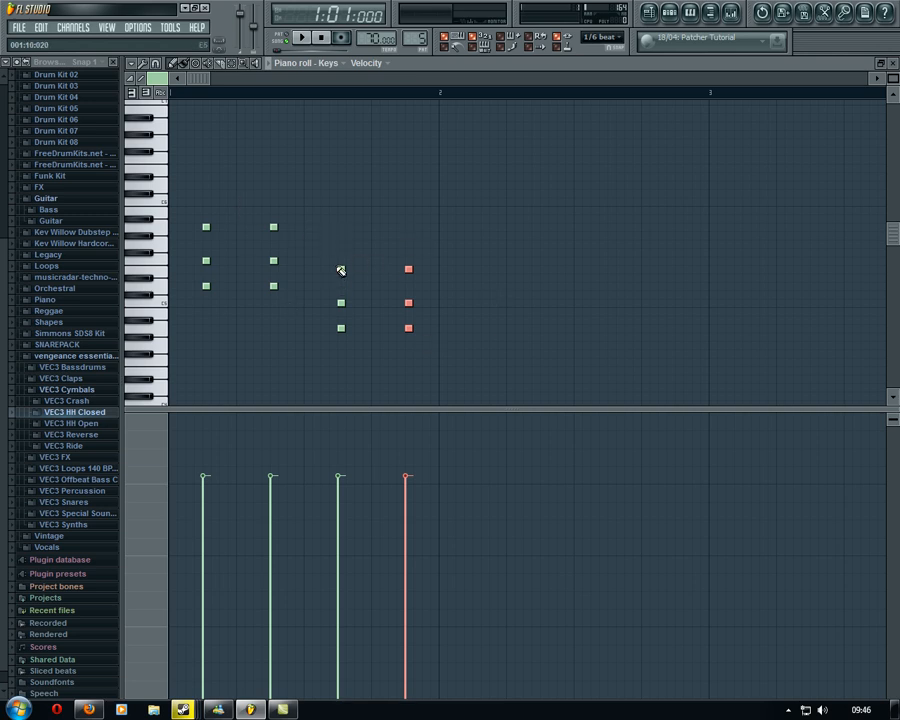
# Step: Raise the two A4 minor chords at steps 11 and 15 to the same pitch as the D5 chords
pyautogui.moveTo(340, 257)
pyautogui.mouseDown()
pyautogui.moveTo(350, 330)
pyautogui.moveTo(341, 250)
pyautogui.moveTo(343, 261)
pyautogui.mouseUp()
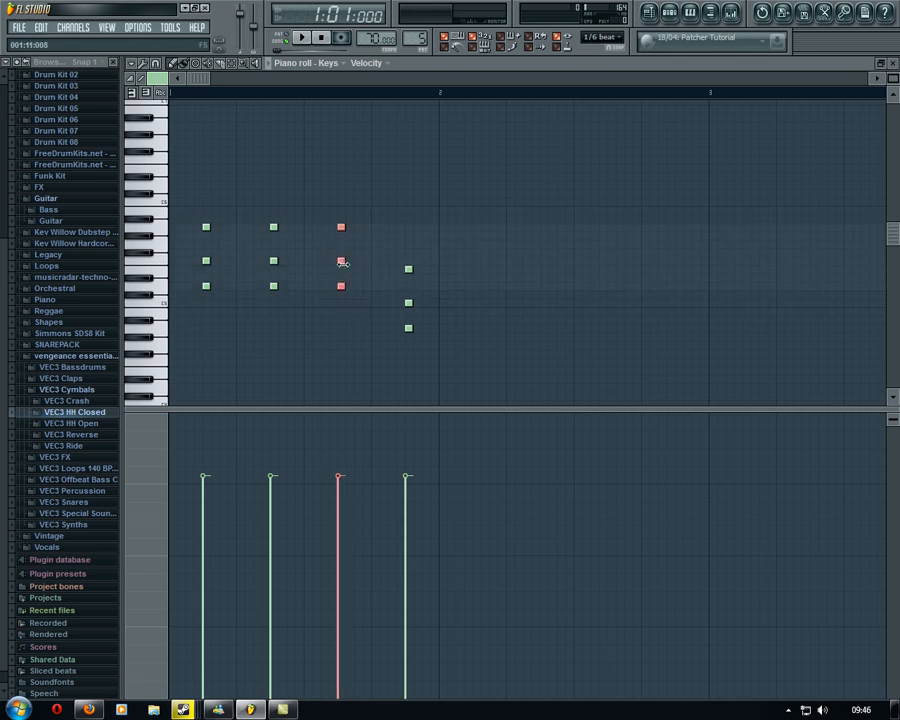
pyautogui.rightClick(408, 302)
pyautogui.moveTo(388, 251); pyautogui.dragTo(426, 370)
pyautogui.moveTo(408, 301); pyautogui.dragTo(408, 259)
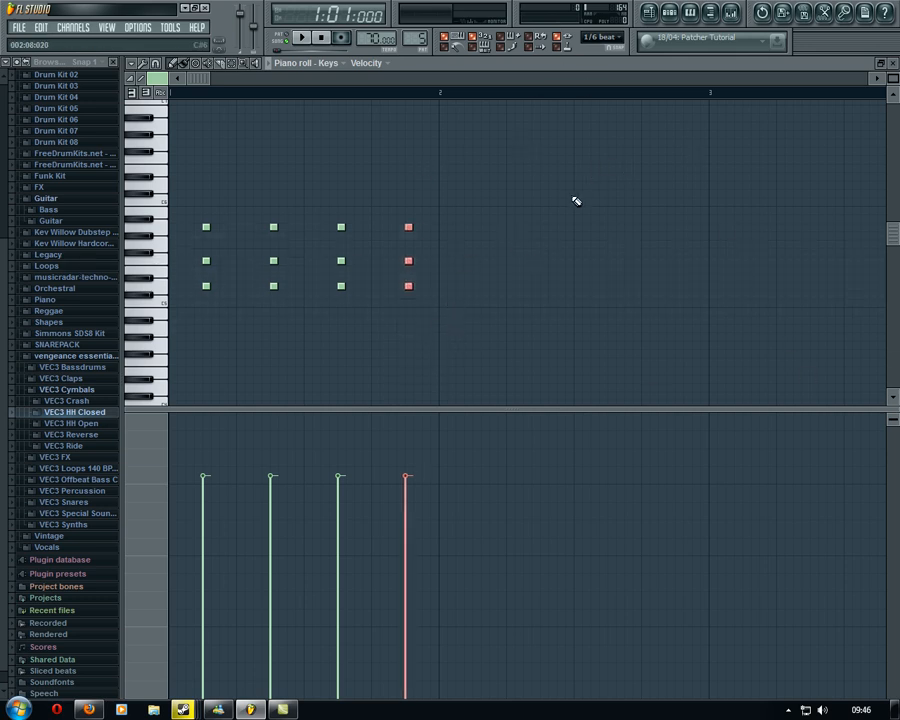
# Step: Select the chords at steps 11 and 15, move them together down five semitones to root A4, and play the pattern
pyautogui.moveTo(331, 190); pyautogui.dragTo(432, 295)
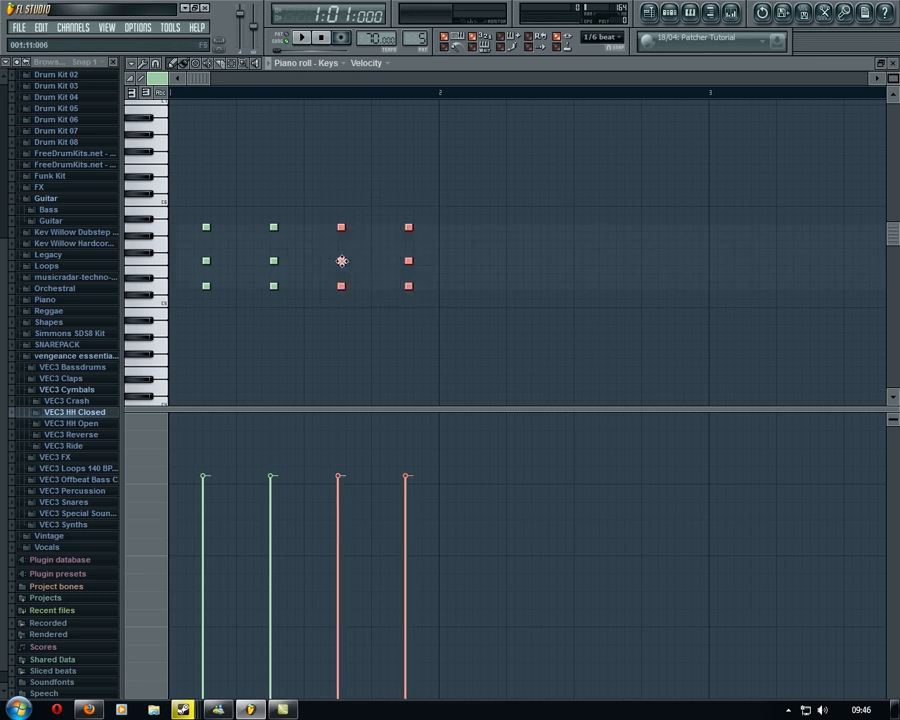
pyautogui.moveTo(342, 260); pyautogui.dragTo(342, 305)
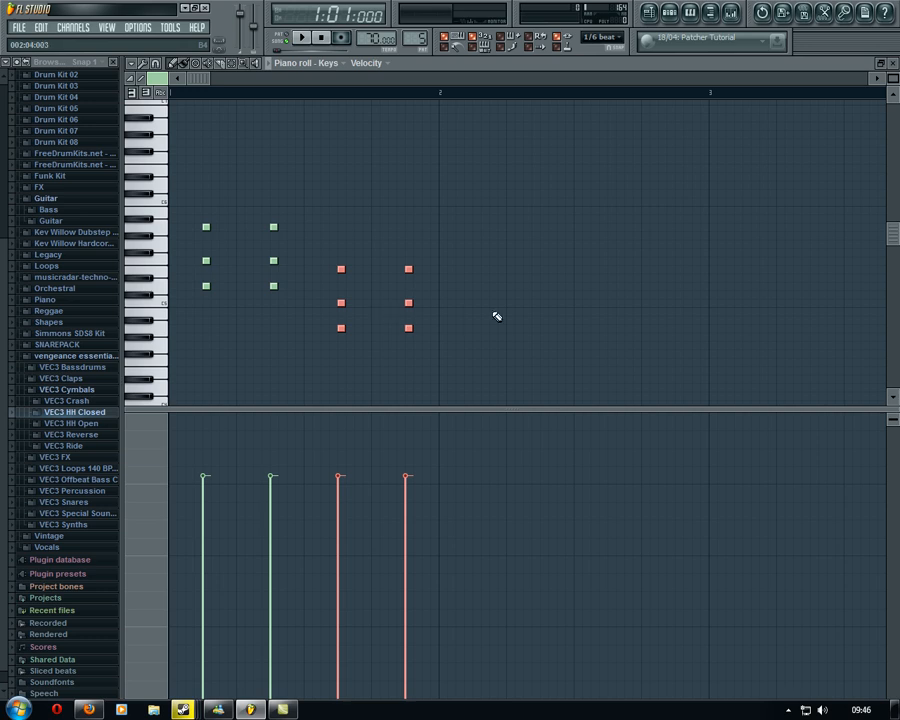
pyautogui.press('space')
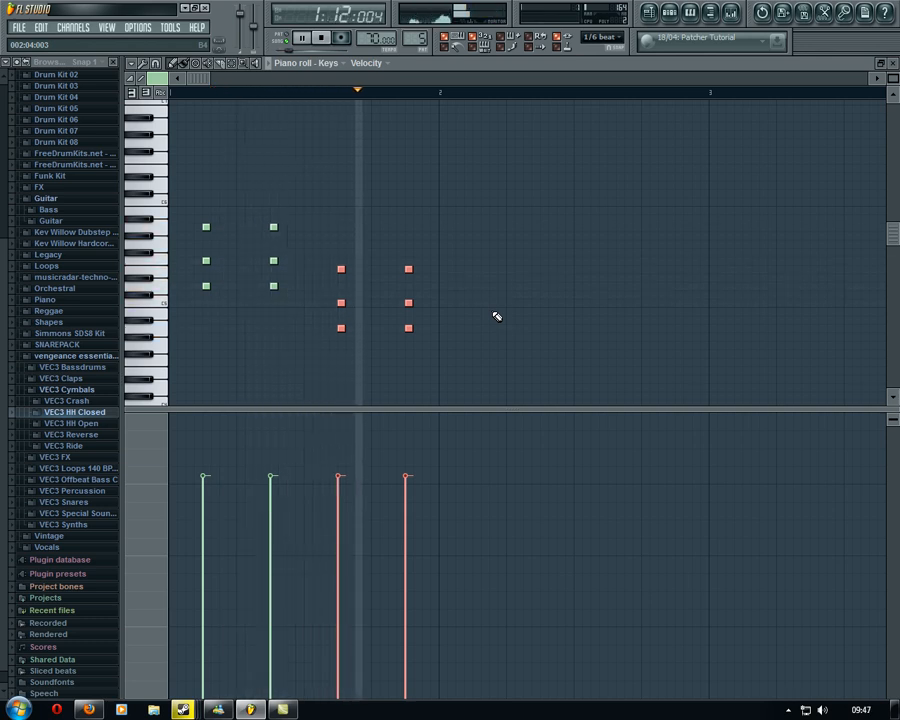
pyautogui.press('space')
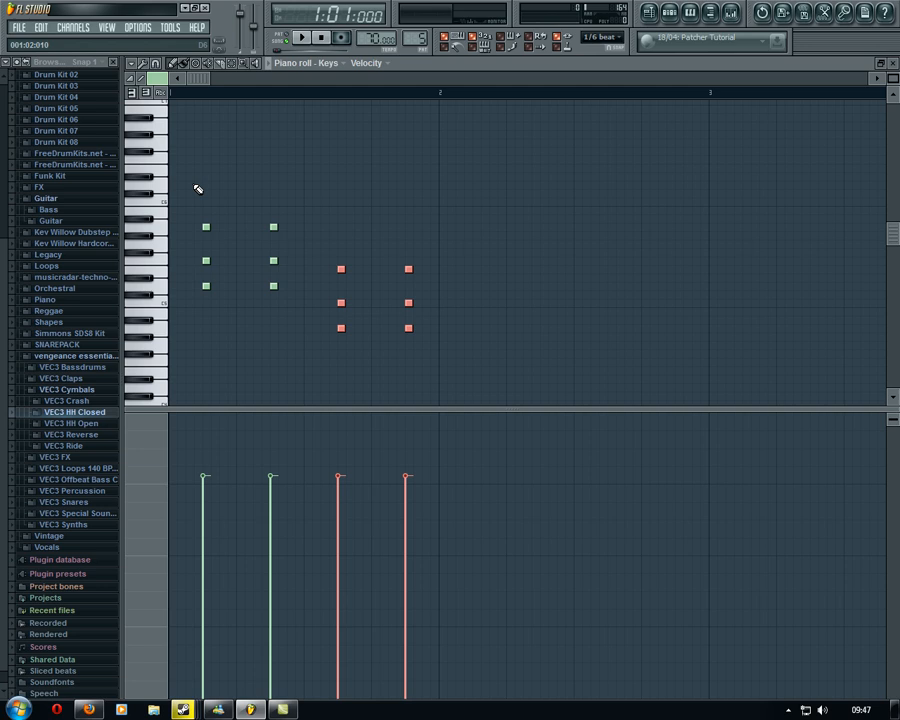
# Step: Select all four chords of bar 1 and duplicate them into bar 2 at the same steps and pitches
pyautogui.moveTo(195, 184); pyautogui.dragTo(448, 356)
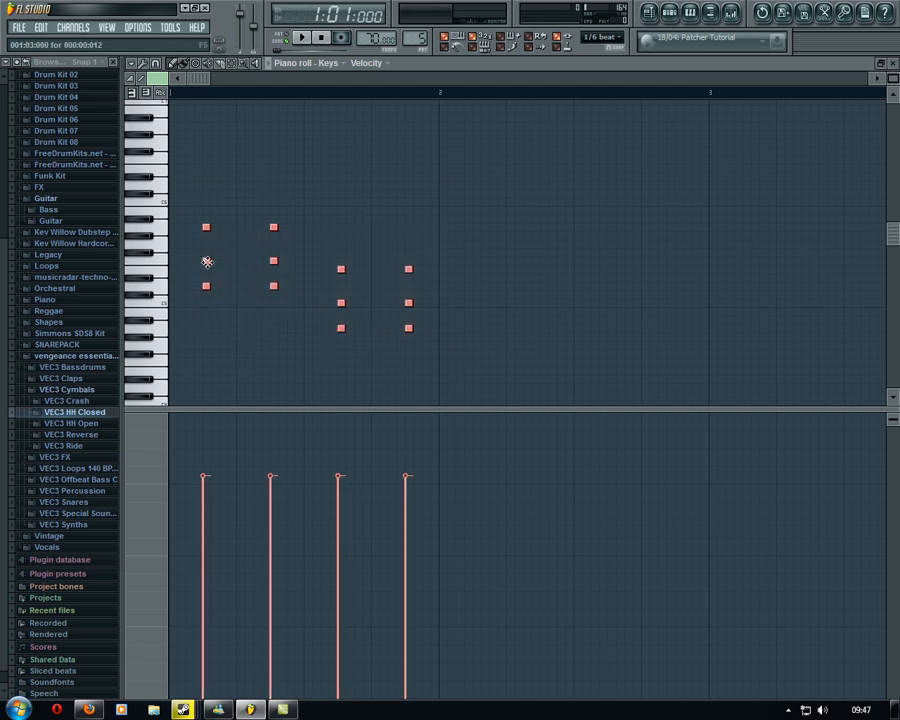
pyautogui.keyDown('shift'); pyautogui.moveTo(207, 262); pyautogui.dragTo(478, 263); pyautogui.keyUp('shift')
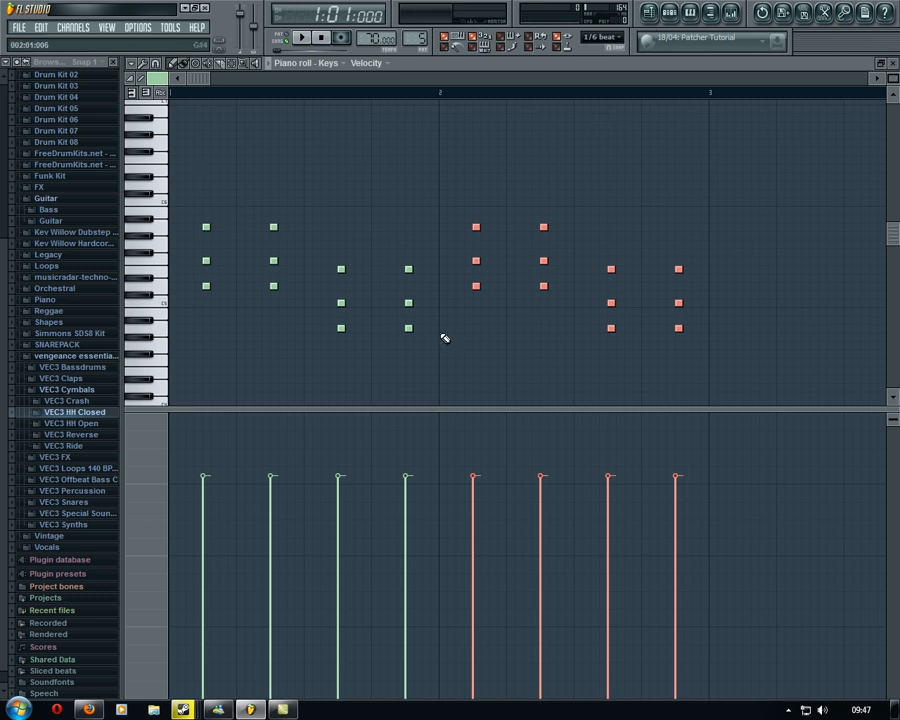
# Step: Open the playlist, set a loop marker at bar 5, and play the arrangement with the piano chords
pyautogui.click(648, 12)
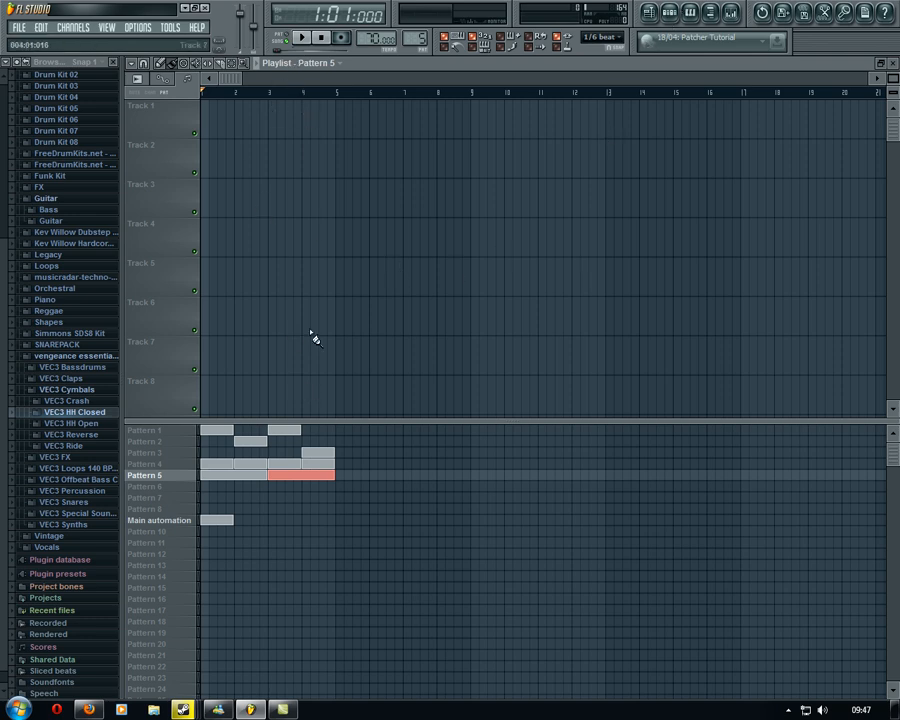
pyautogui.rightClick(339, 92)
pyautogui.press('space')
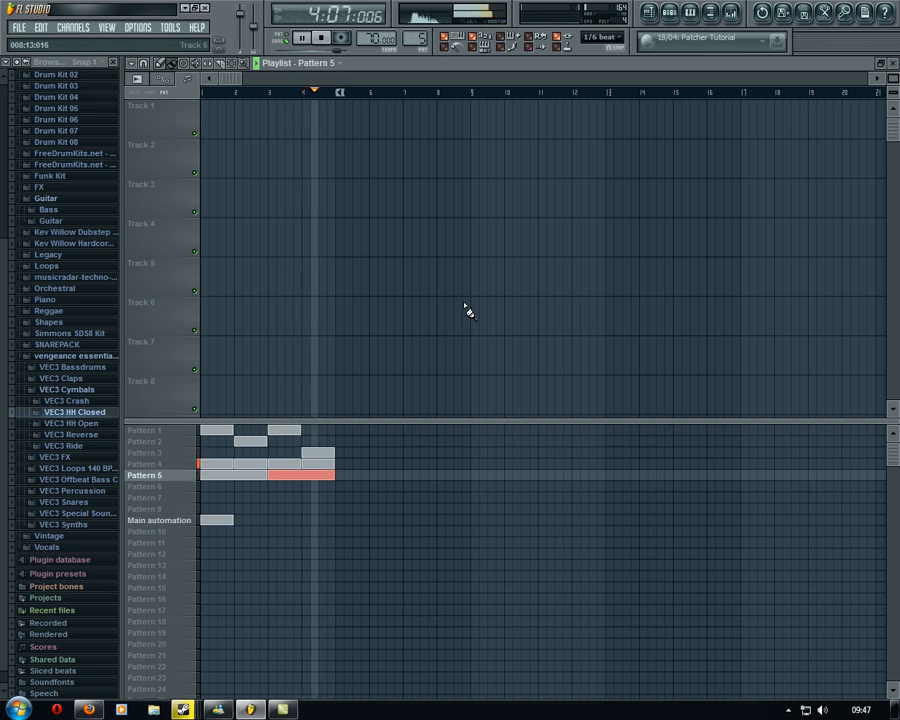
pyautogui.press('space')
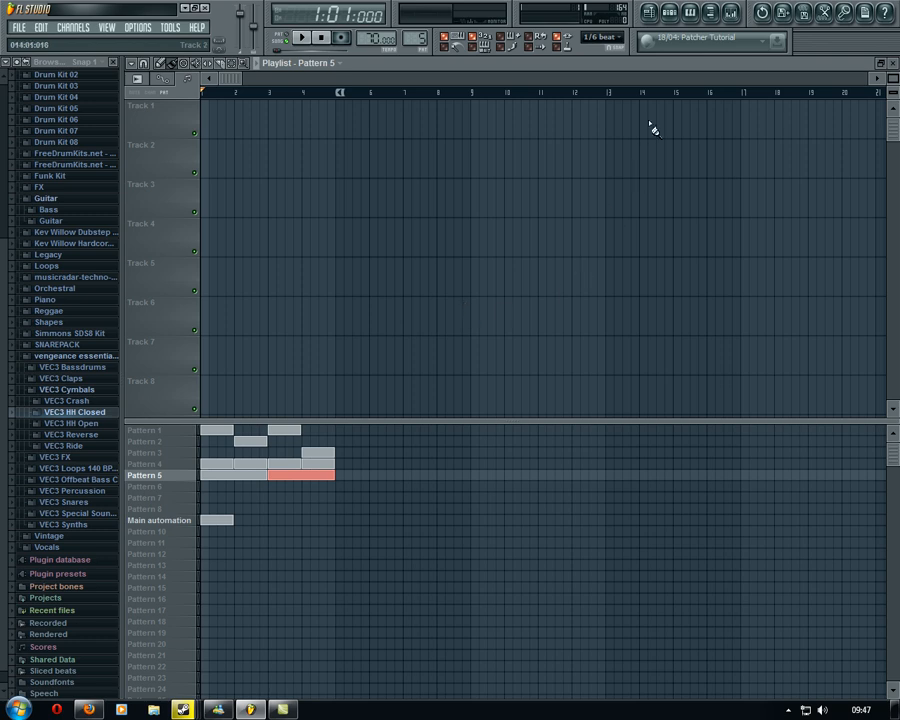
pyautogui.click(283, 710)
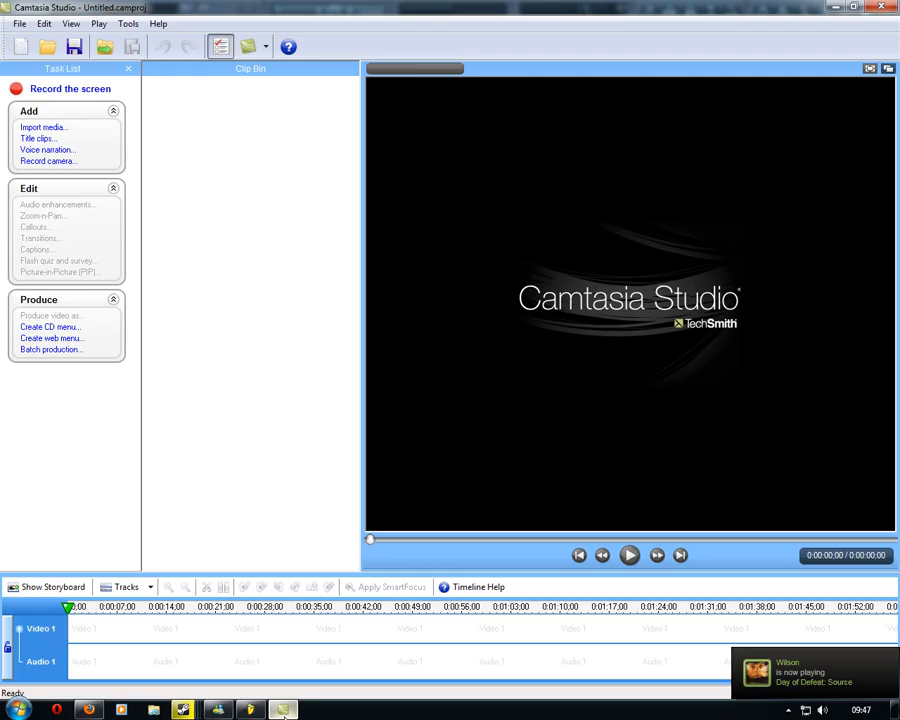
pyautogui.hotkey('alt', 'Tab')
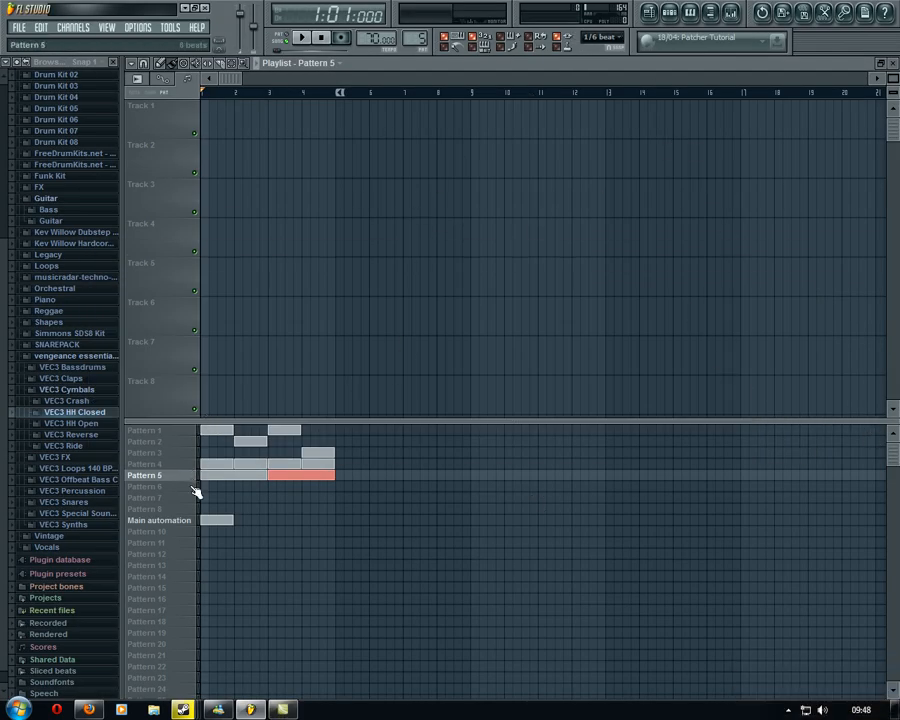
# Step: Add a second FL Keys channel and set its sample set to Rhodes (FL)
pyautogui.click(670, 16)
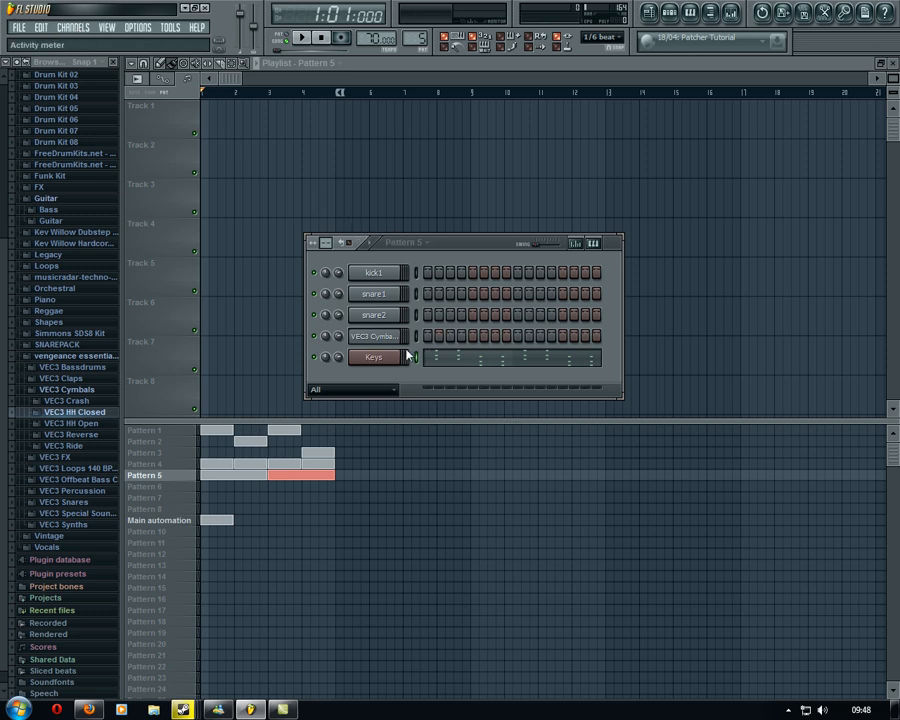
pyautogui.click(85, 30)
pyautogui.moveTo(90, 42)
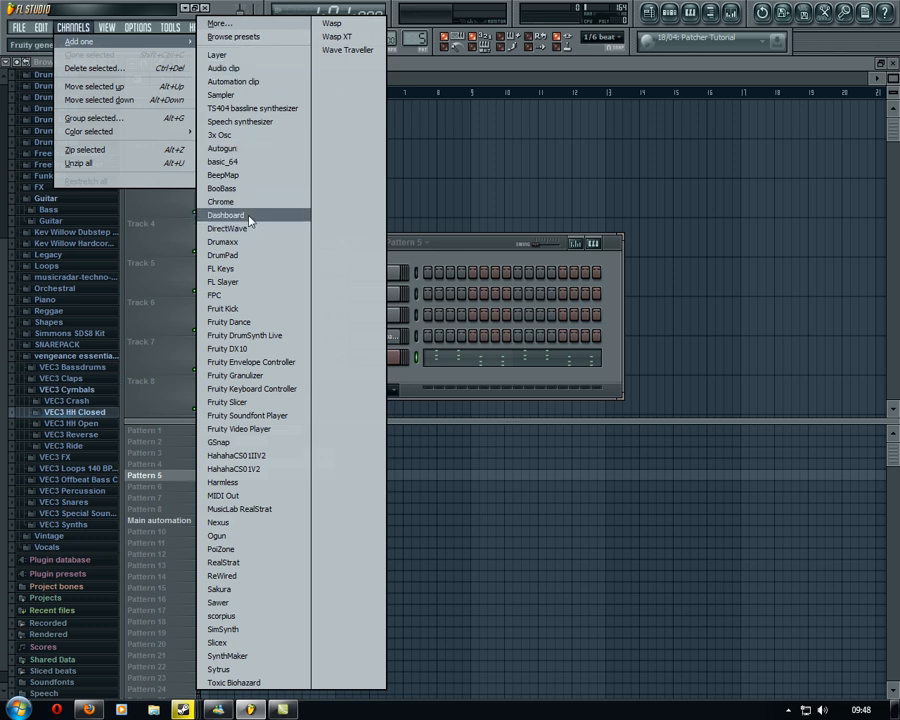
pyautogui.click(282, 270)
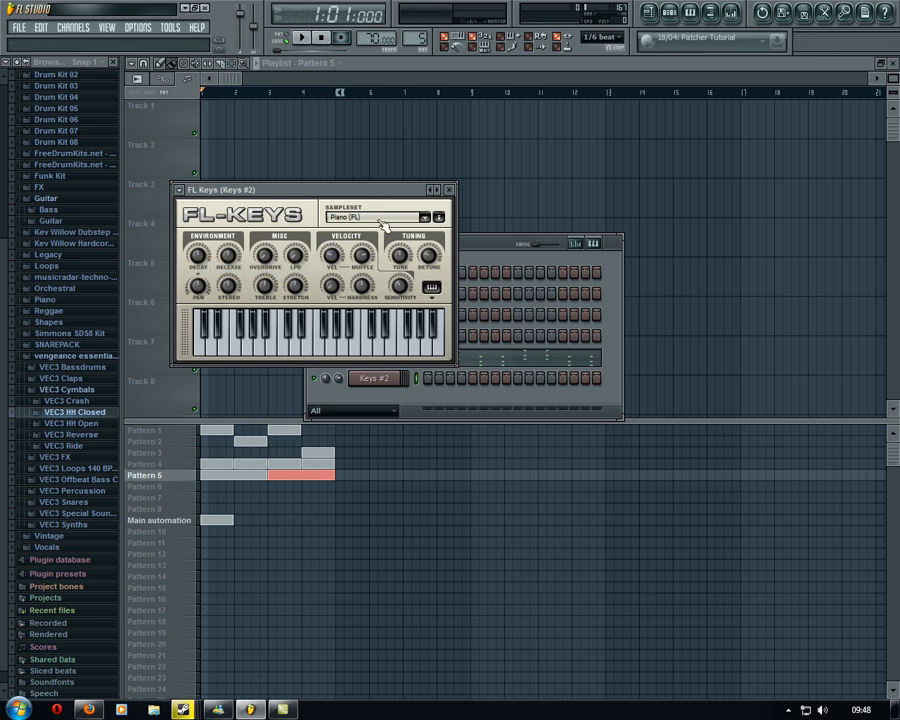
pyautogui.click(430, 218)
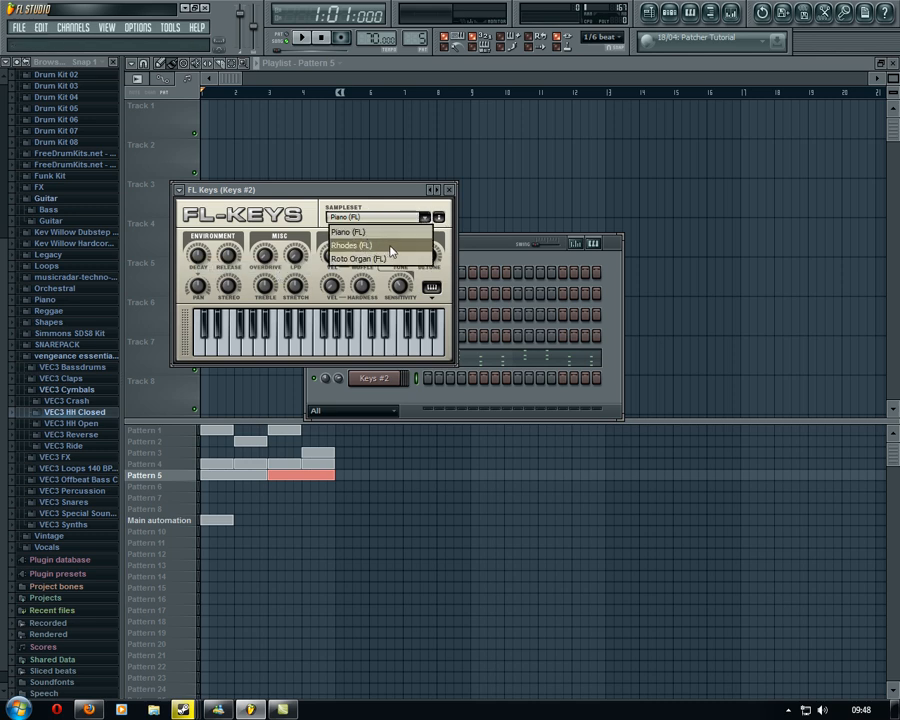
pyautogui.click(390, 246)
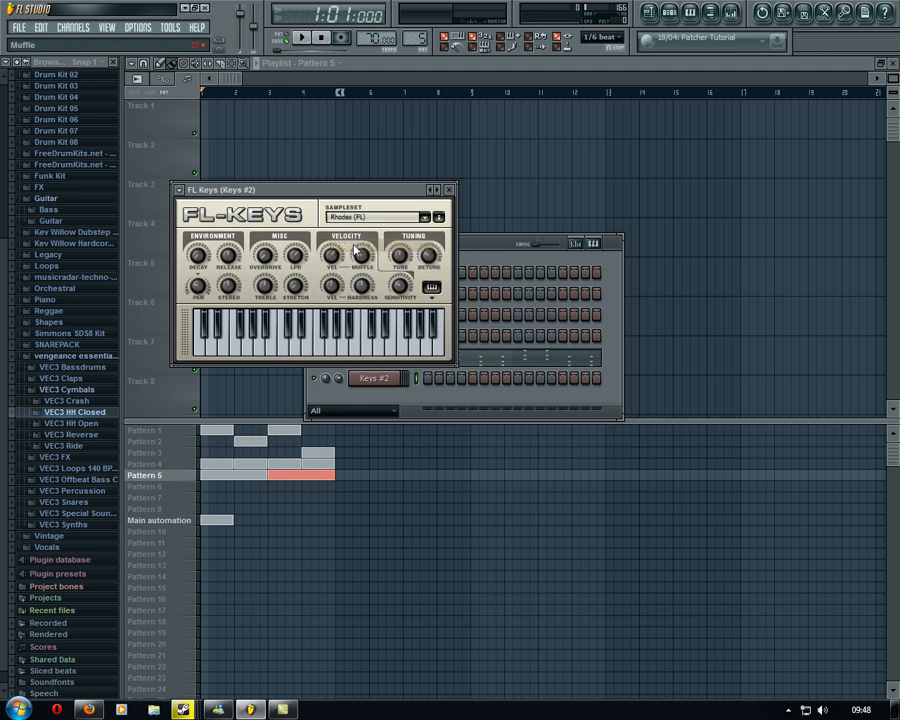
# Step: Audition the Rhodes sound by playing several notes on the second FL Keys keyboard
pyautogui.click(300, 350)
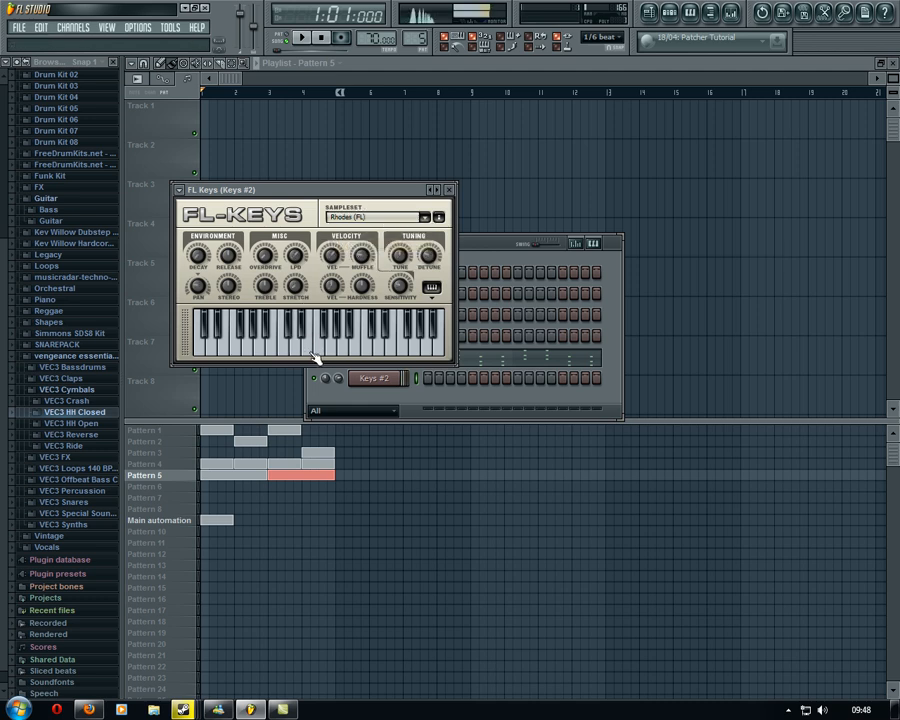
pyautogui.click(360, 345)
pyautogui.click(272, 350)
pyautogui.click(259, 350)
pyautogui.click(237, 350)
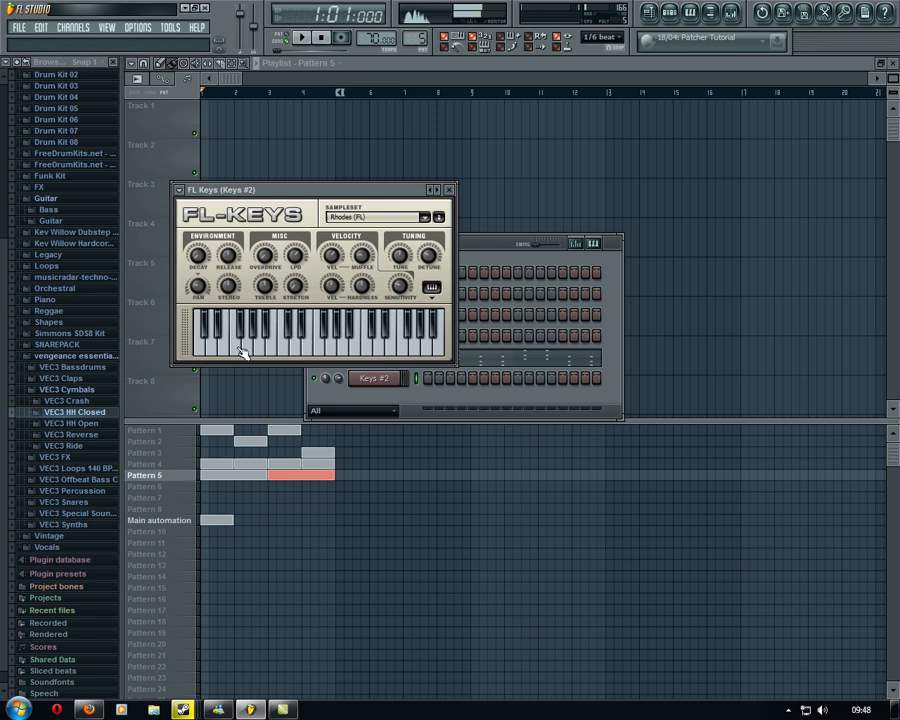
pyautogui.click(223, 256)
# Step: Return to the original Keys channel and select all its chords in the piano roll
pyautogui.click(662, 20)
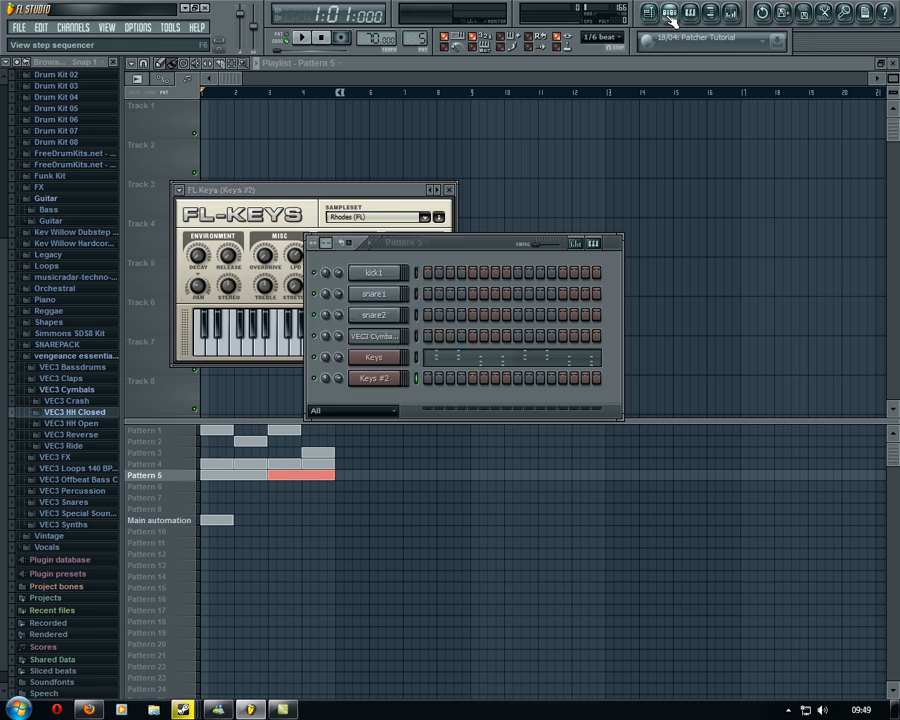
pyautogui.click(379, 358)
pyautogui.rightClick(379, 360)
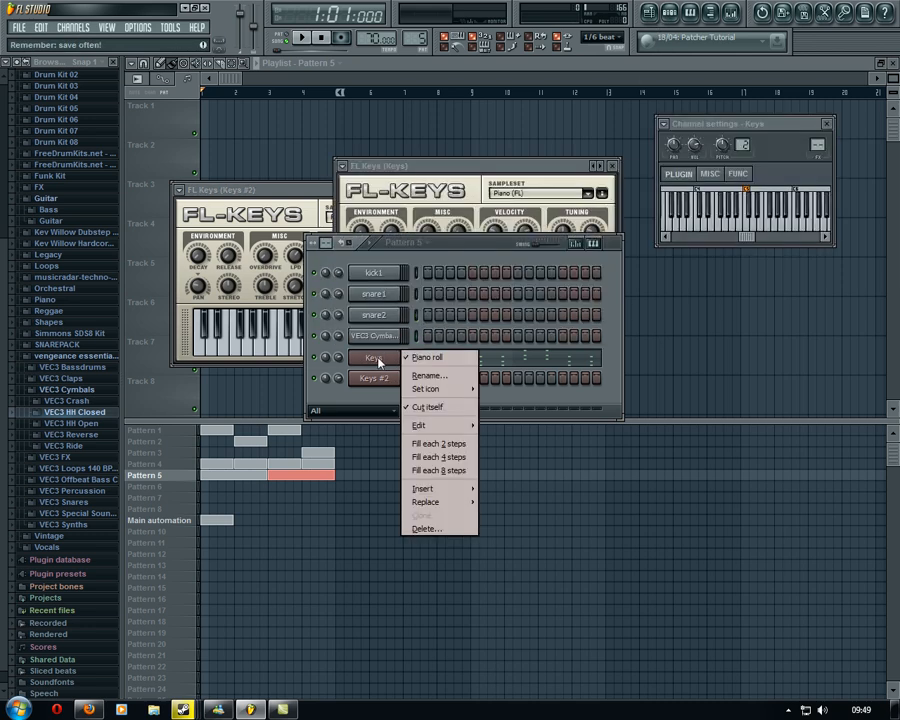
pyautogui.click(688, 16)
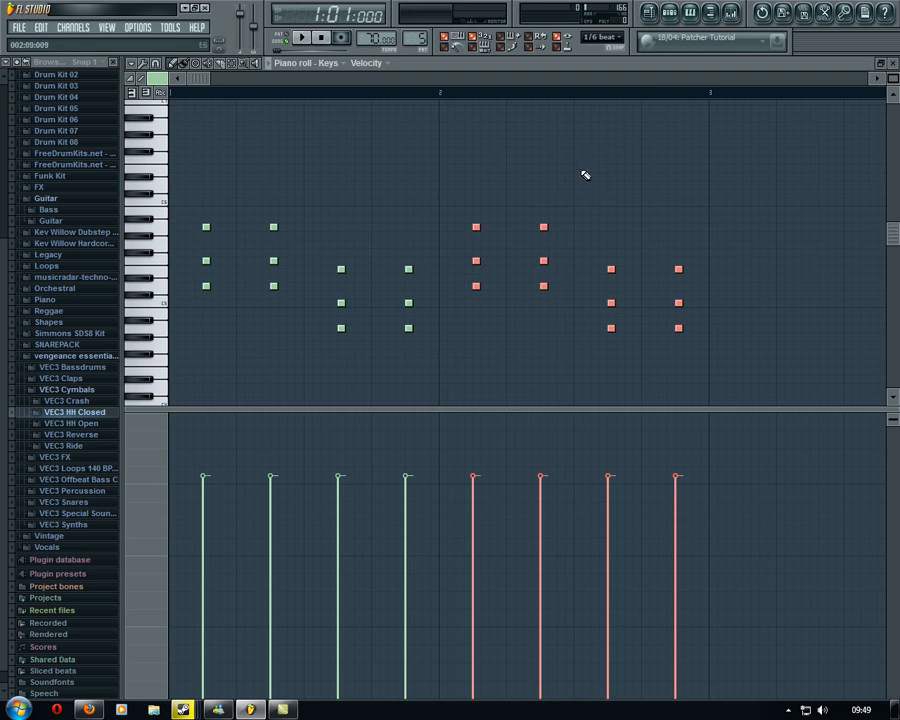
pyautogui.hotkey('ctrl', 'a')
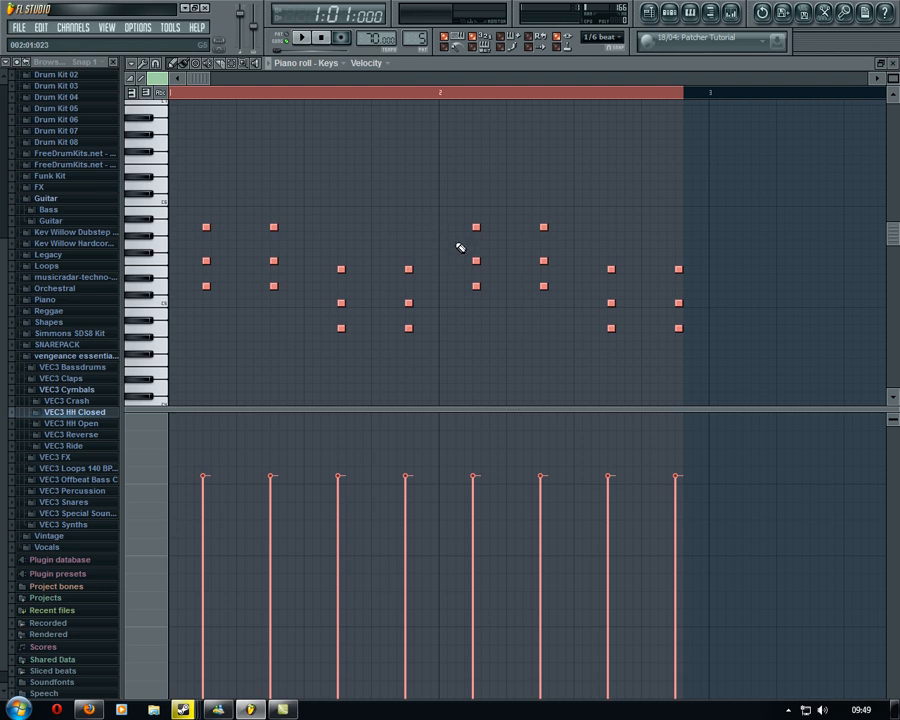
# Step: Rename the Keys #2 channel in the step sequencer as organ
pyautogui.click(670, 13)
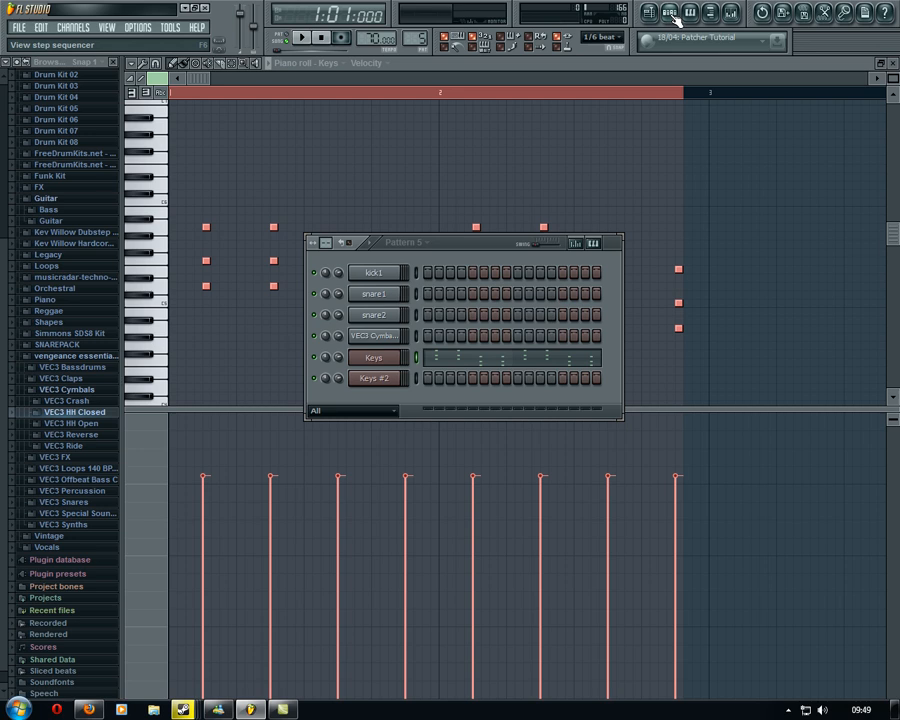
pyautogui.rightClick(384, 380)
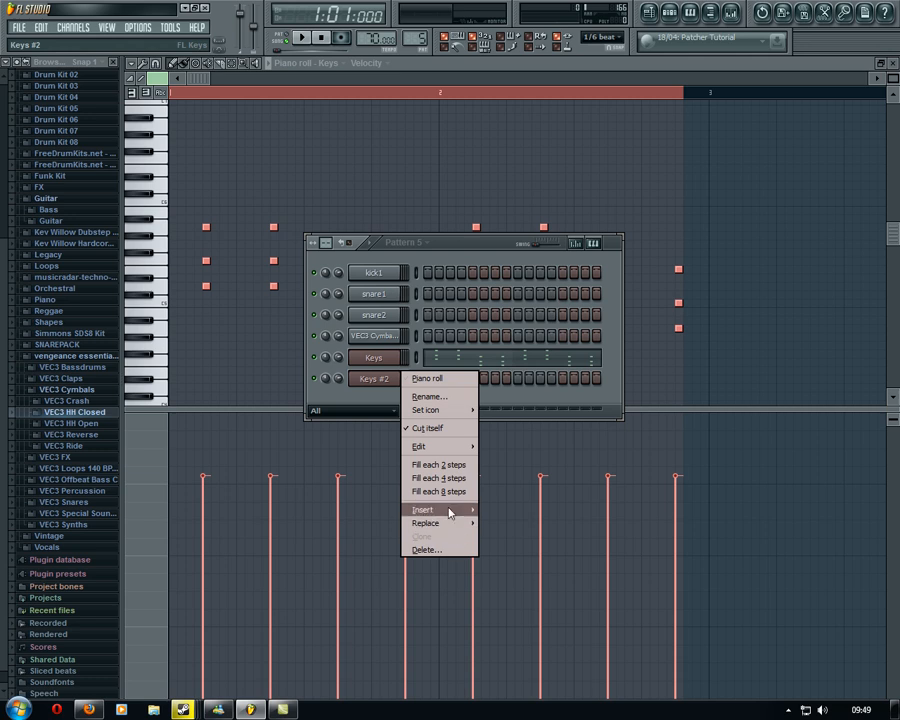
pyautogui.click(434, 398)
pyautogui.write('organ')
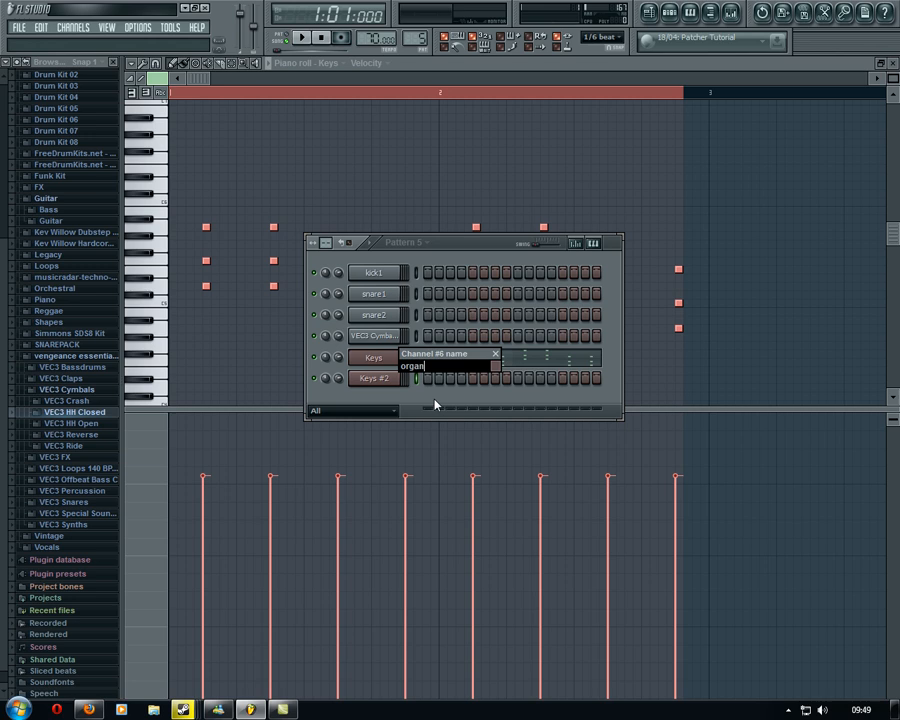
pyautogui.press('Return')
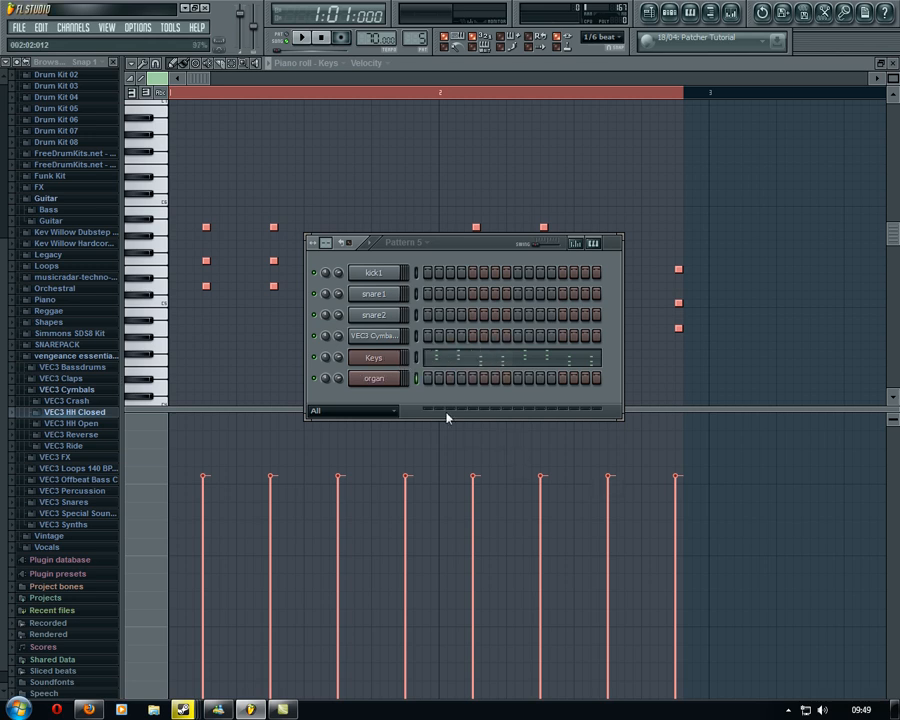
# Step: Rename the Keys channel in the step sequencer as piano
pyautogui.rightClick(374, 359)
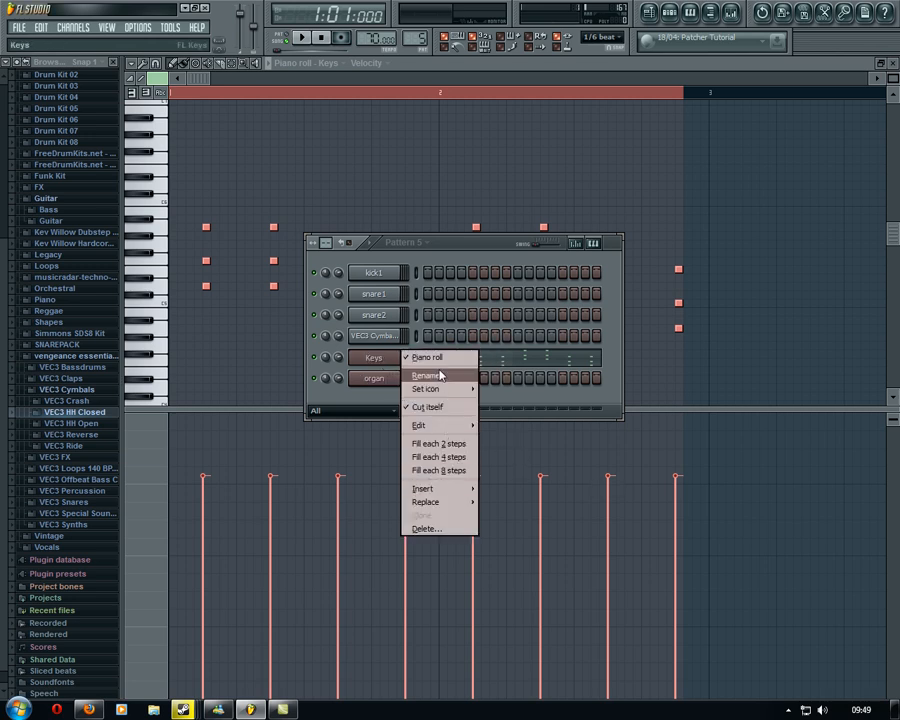
pyautogui.click(442, 378)
pyautogui.write('p')
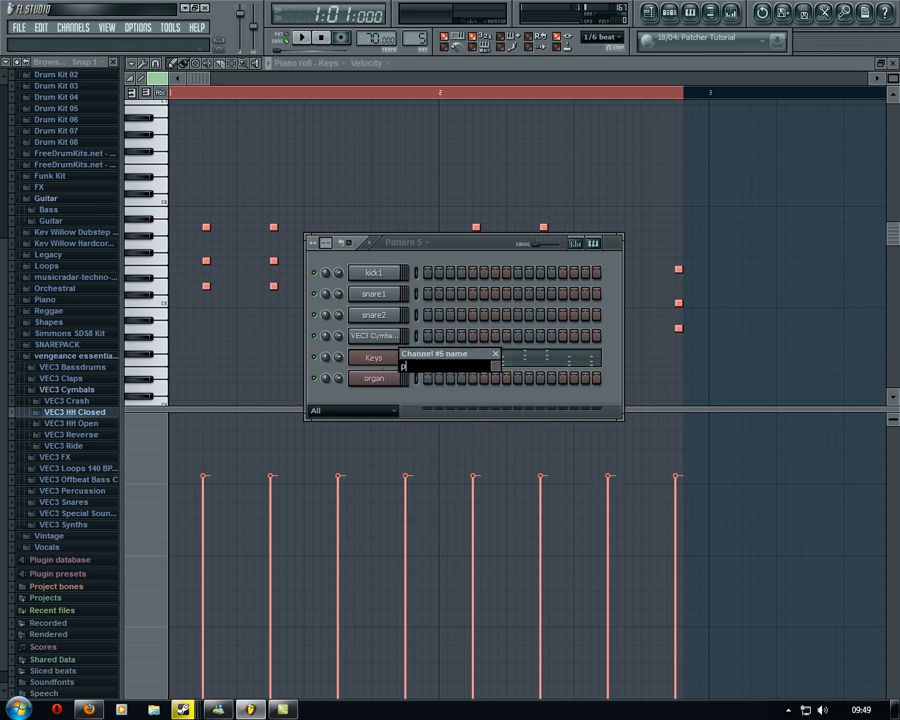
pyautogui.write('iano')
pyautogui.press('Return')
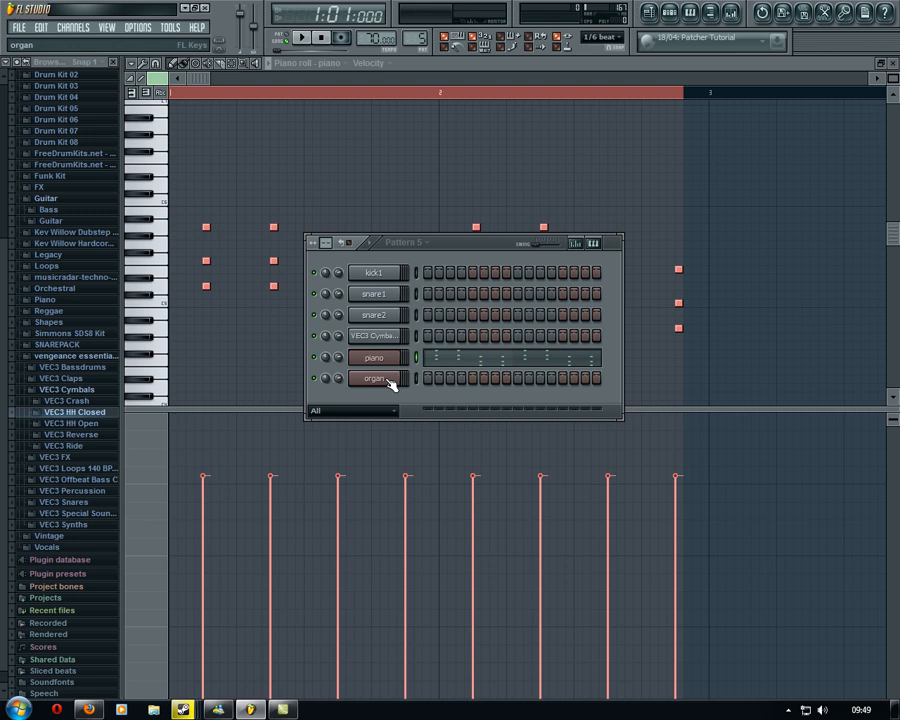
# Step: Paste the copied piano chords into the organ channel's piano roll
pyautogui.rightClick(396, 378)
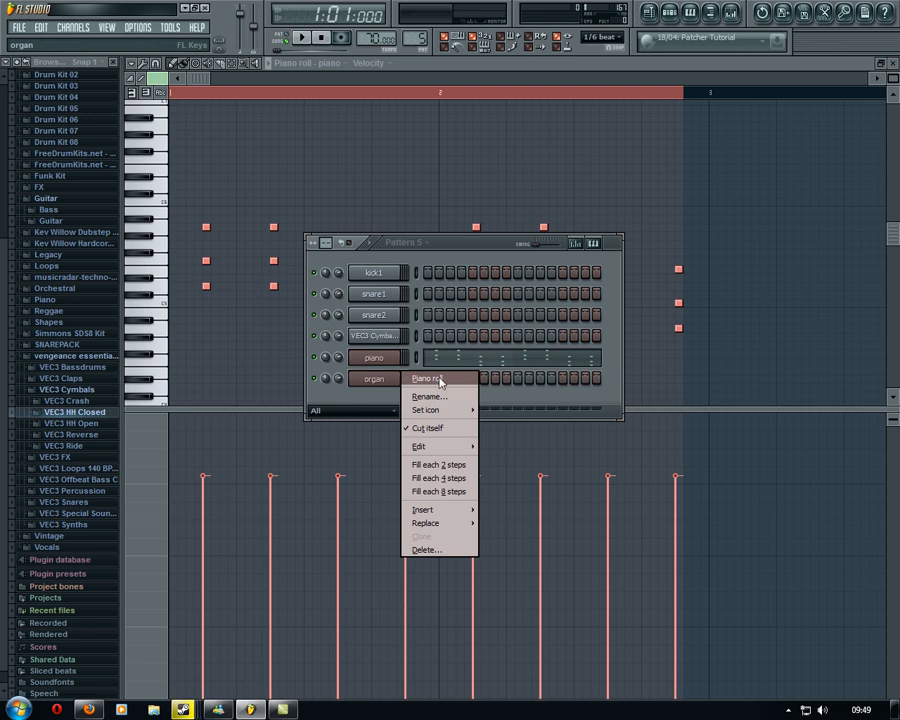
pyautogui.click(427, 378)
pyautogui.hotkey('ctrl', 'v')
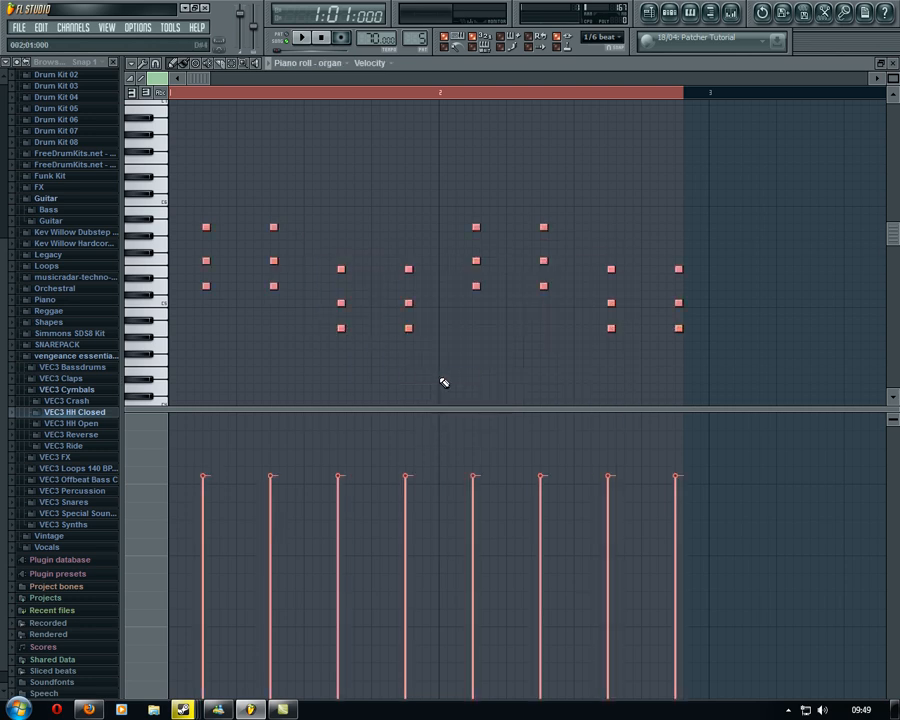
# Step: Show the step sequencer and play back the pattern with the piano and organ chords together
pyautogui.click(671, 13)
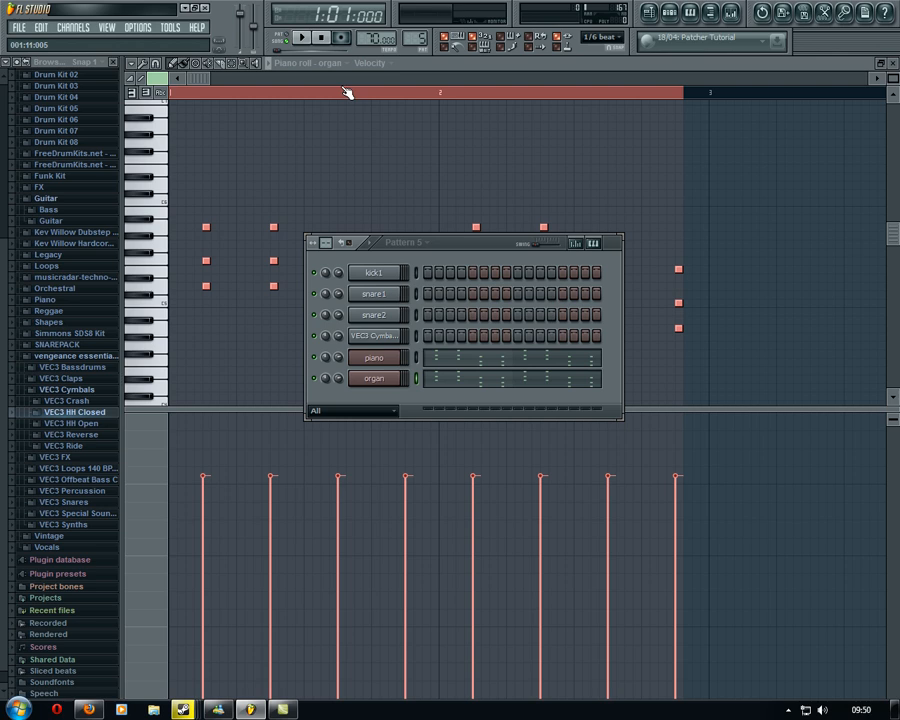
pyautogui.press('space')
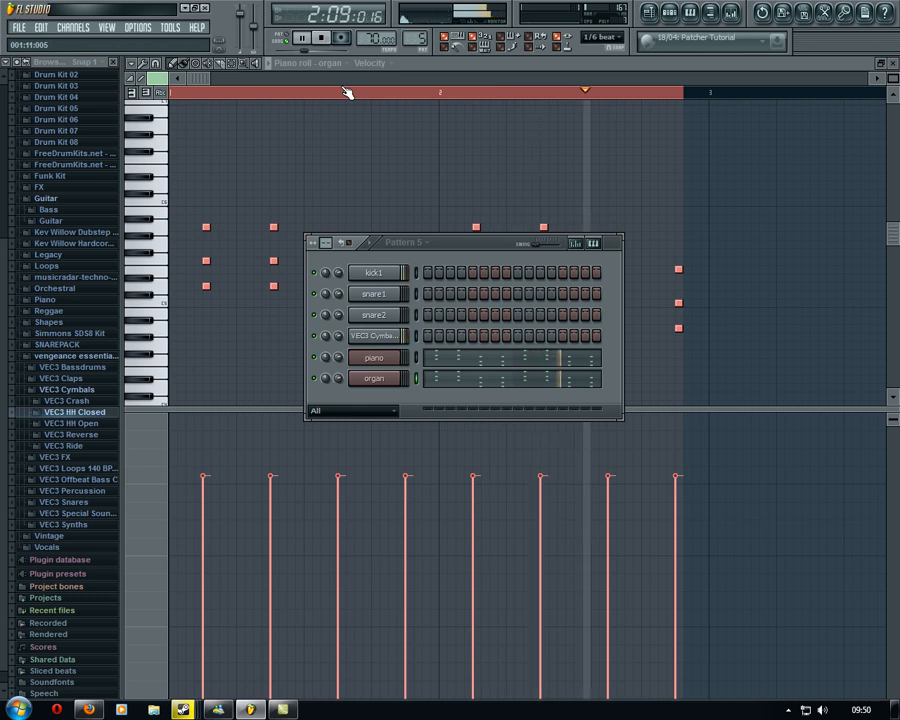
pyautogui.press('space')
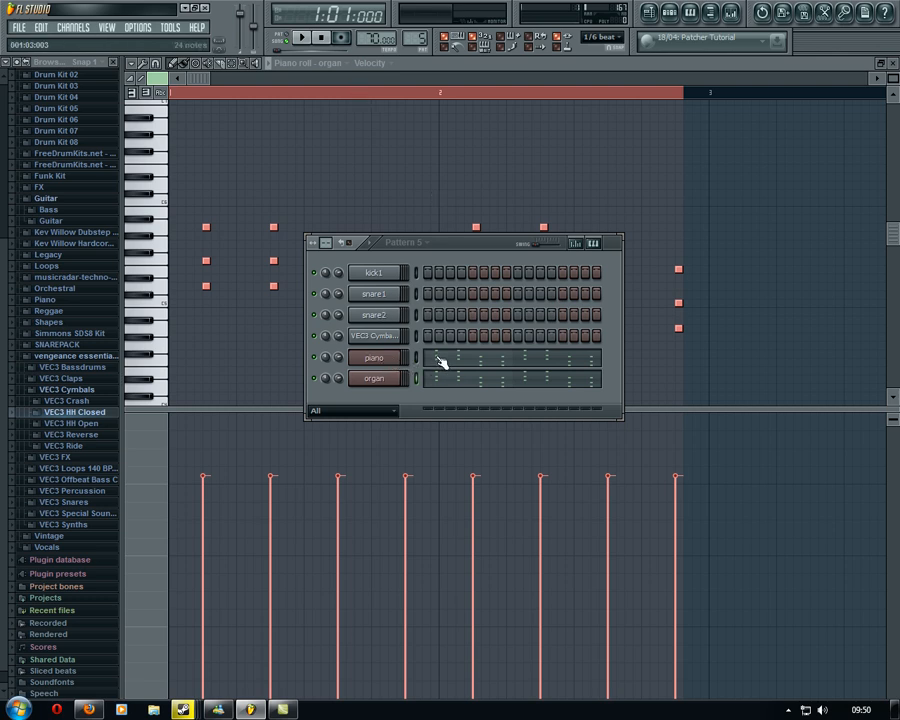
# Step: Return to the organ channel's piano roll and audition a note and the same note an octave lower
pyautogui.click(378, 381)
pyautogui.rightClick(377, 380)
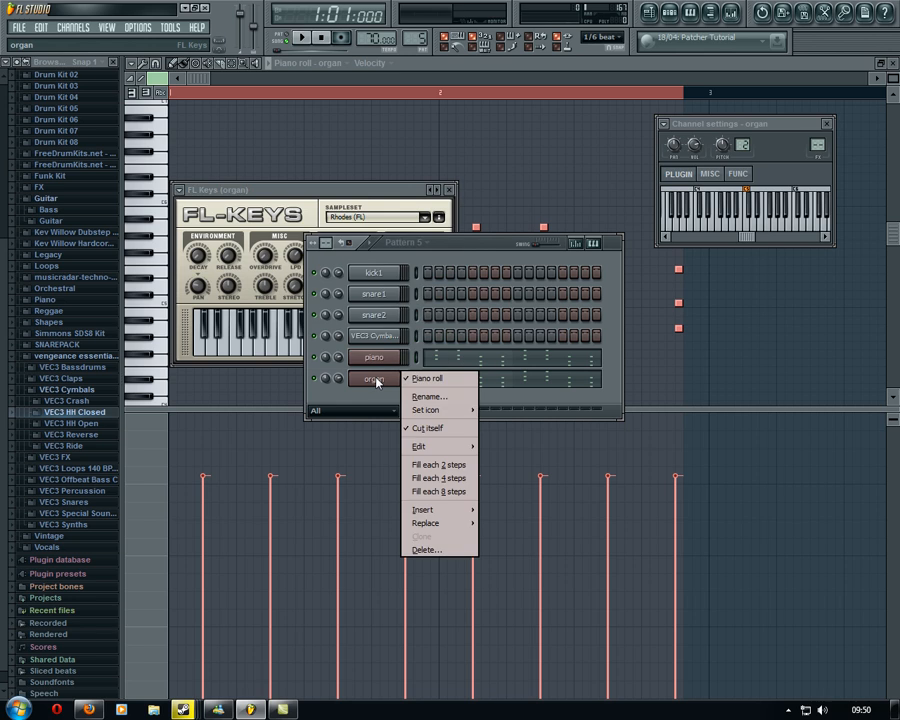
pyautogui.click(689, 14)
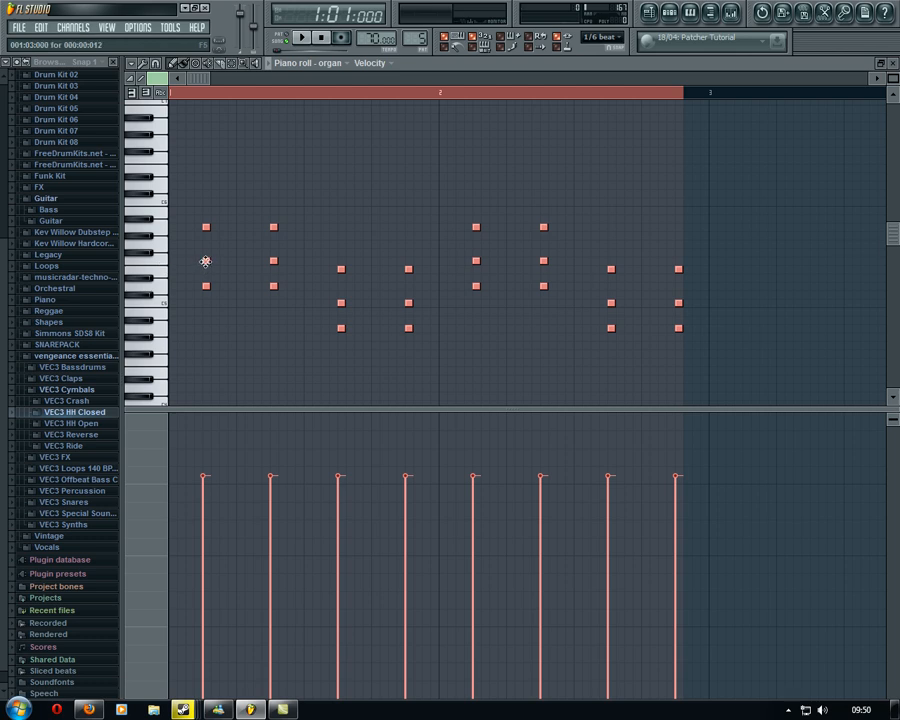
pyautogui.scroll(-2, 573, 287)
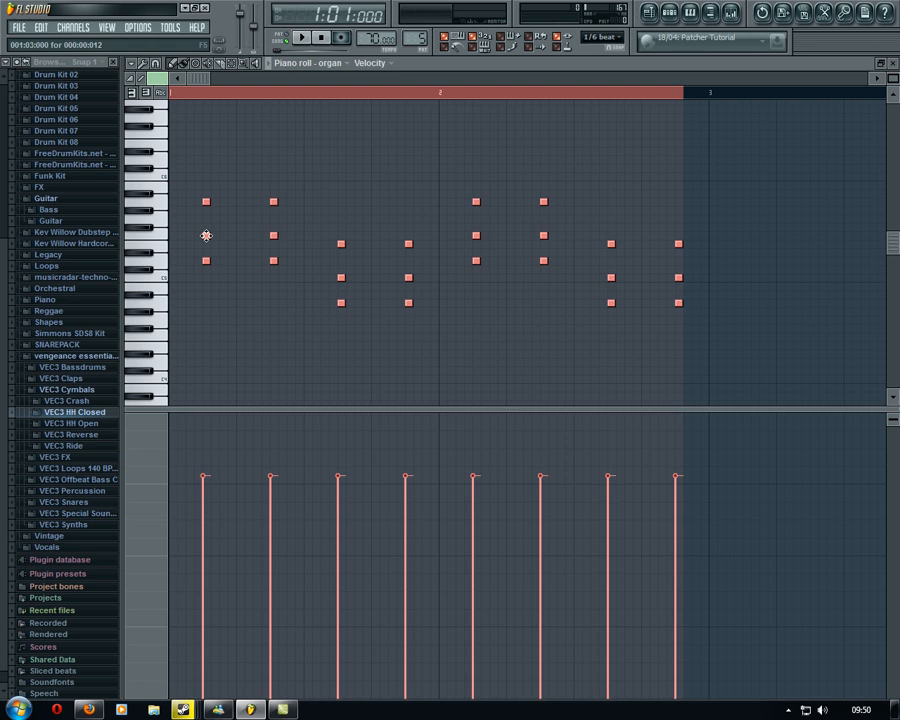
pyautogui.click(162, 262)
pyautogui.click(162, 367)
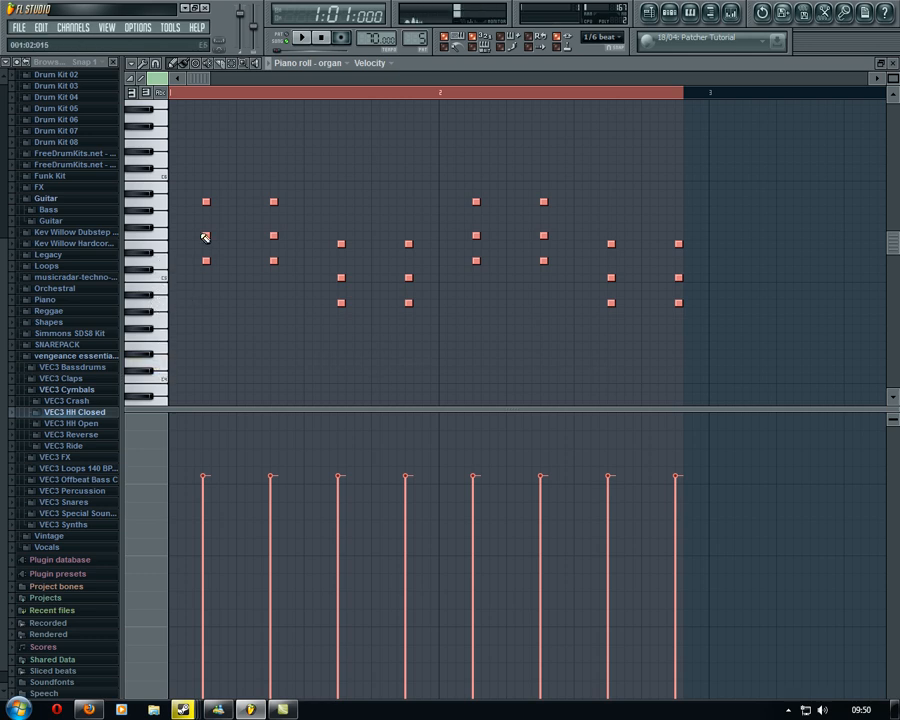
# Step: Copy all organ chords one octave lower, placing one set a step before and another a step after each original chord
pyautogui.moveTo(204, 235); pyautogui.dragTo(204, 338)
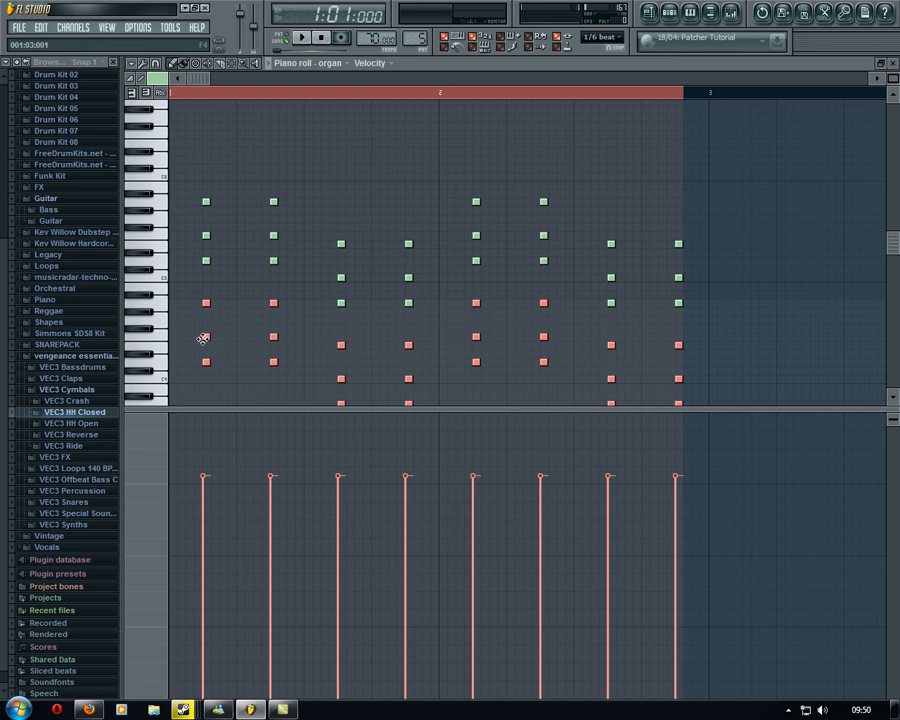
pyautogui.moveTo(204, 338); pyautogui.dragTo(190, 337)
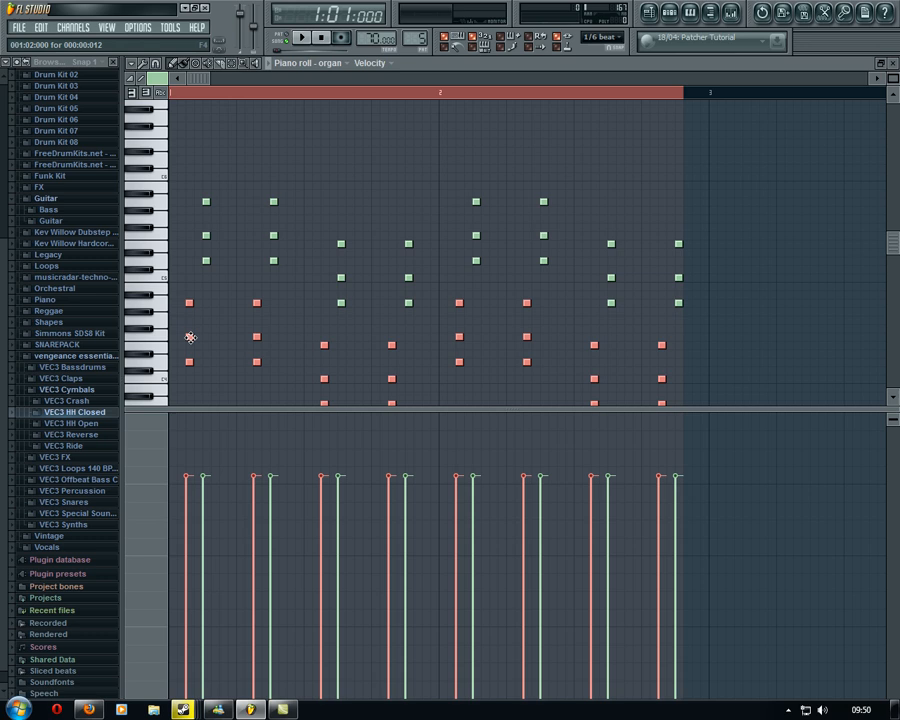
pyautogui.moveTo(190, 337); pyautogui.dragTo(224, 337)
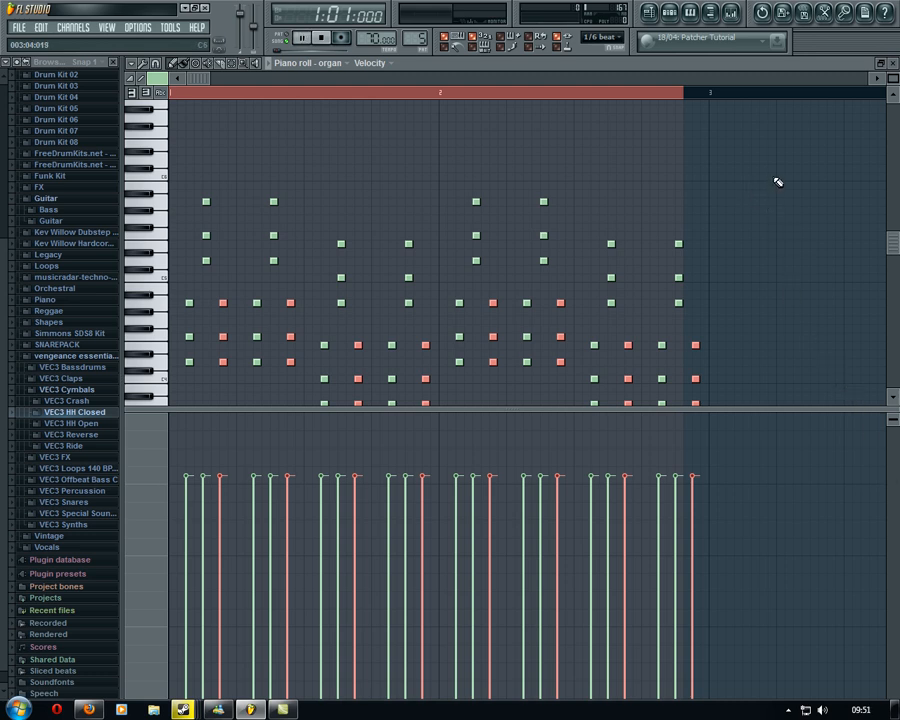
# Step: Play back the layered organ part and lower the organ channel's volume in the step sequencer
pyautogui.press('space')
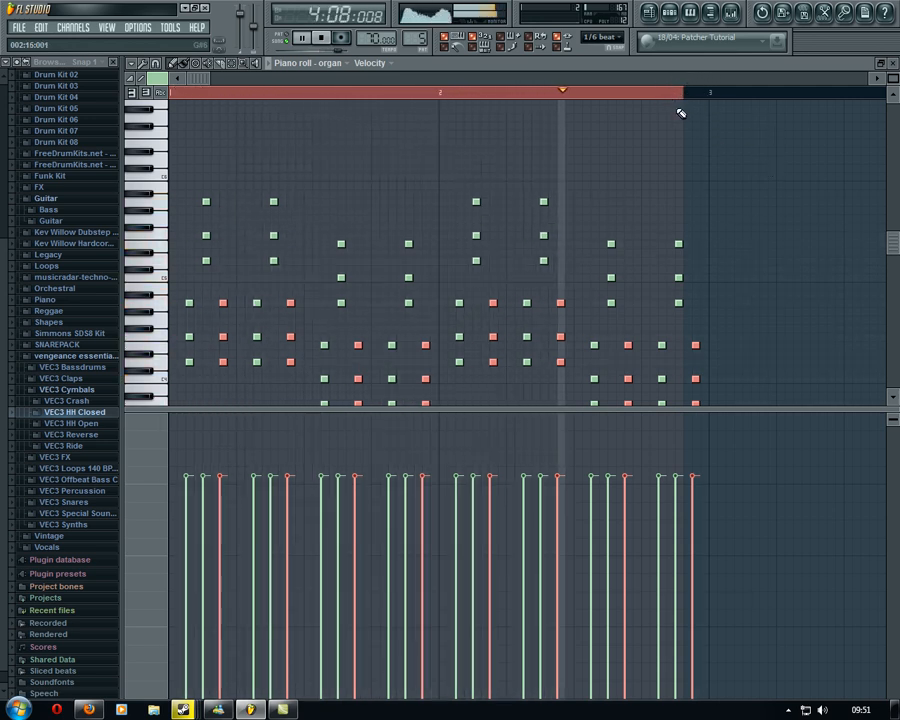
pyautogui.press('space')
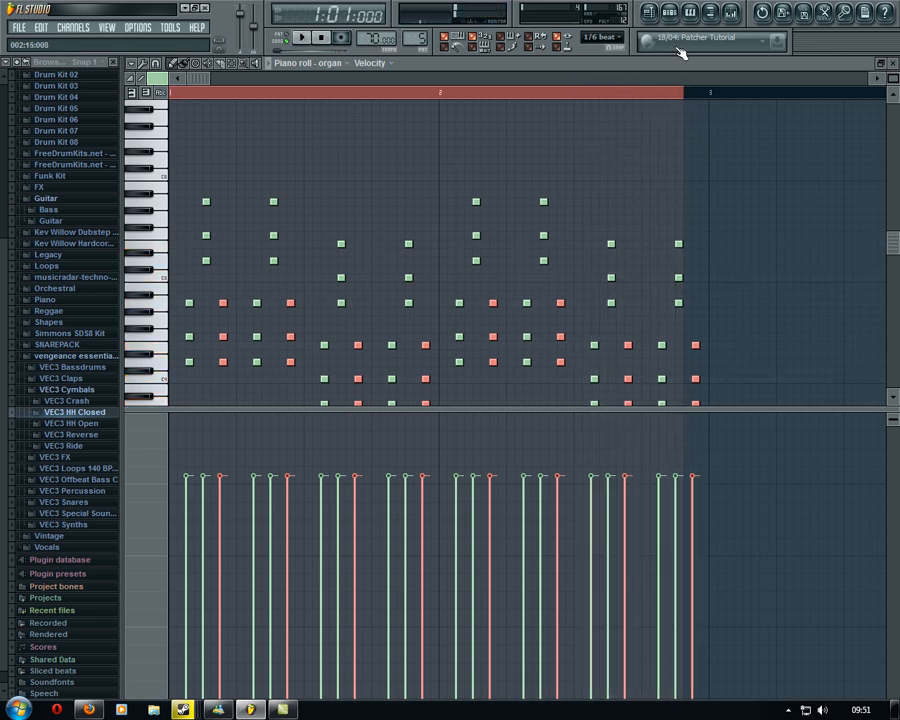
pyautogui.click(669, 14)
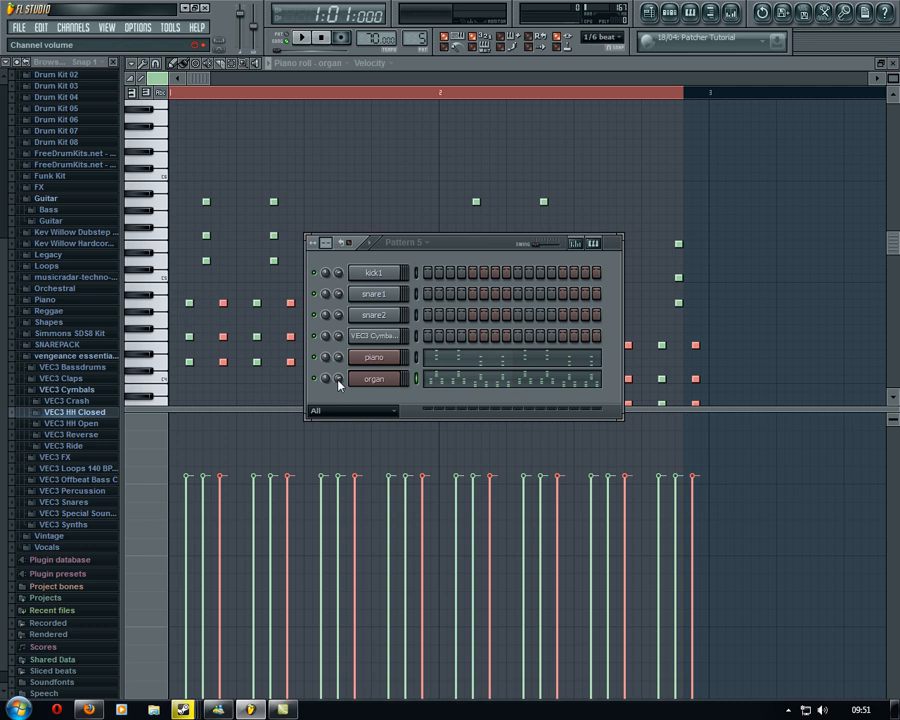
pyautogui.moveTo(339, 384); pyautogui.dragTo(339, 387)
pyautogui.moveTo(339, 387); pyautogui.dragTo(344, 402)
# Step: Open the organ channel's settings and route it to mixer track 1
pyautogui.click(374, 382)
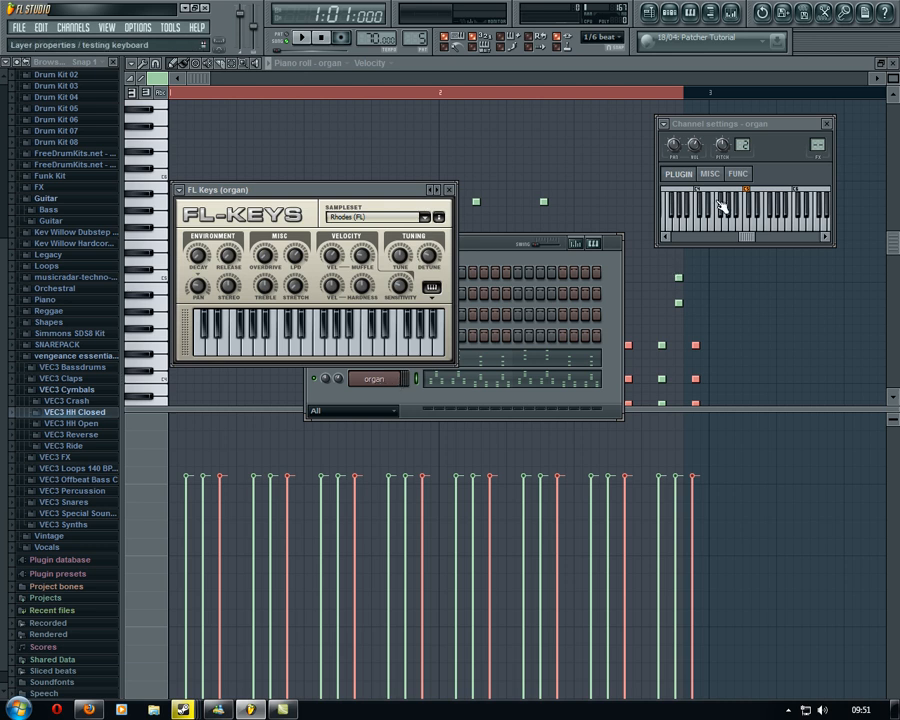
pyautogui.click(372, 381)
pyautogui.click(374, 382)
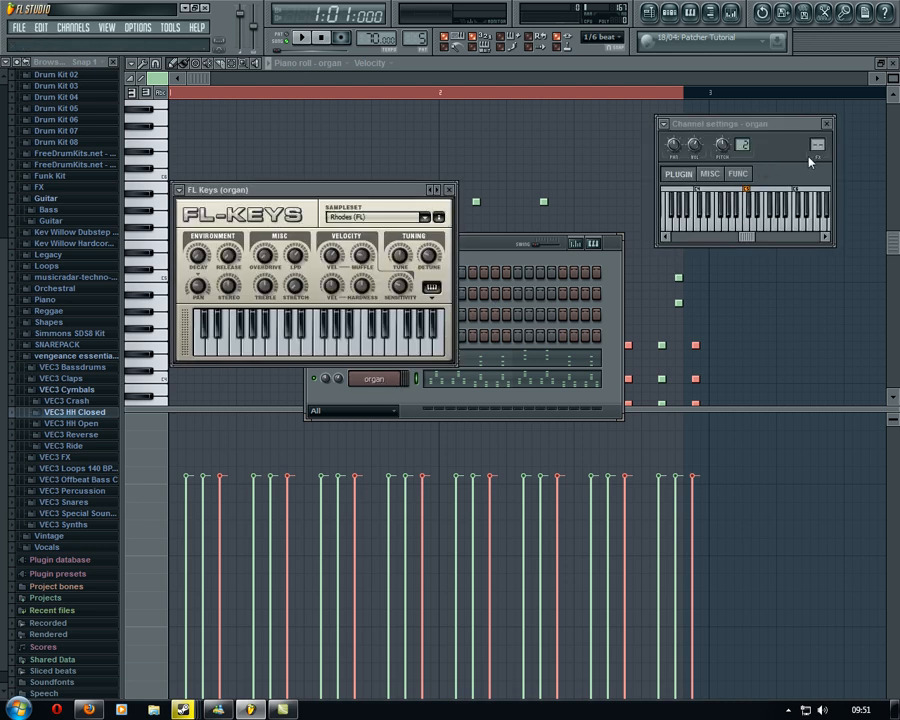
pyautogui.moveTo(817, 145); pyautogui.dragTo(817, 138)
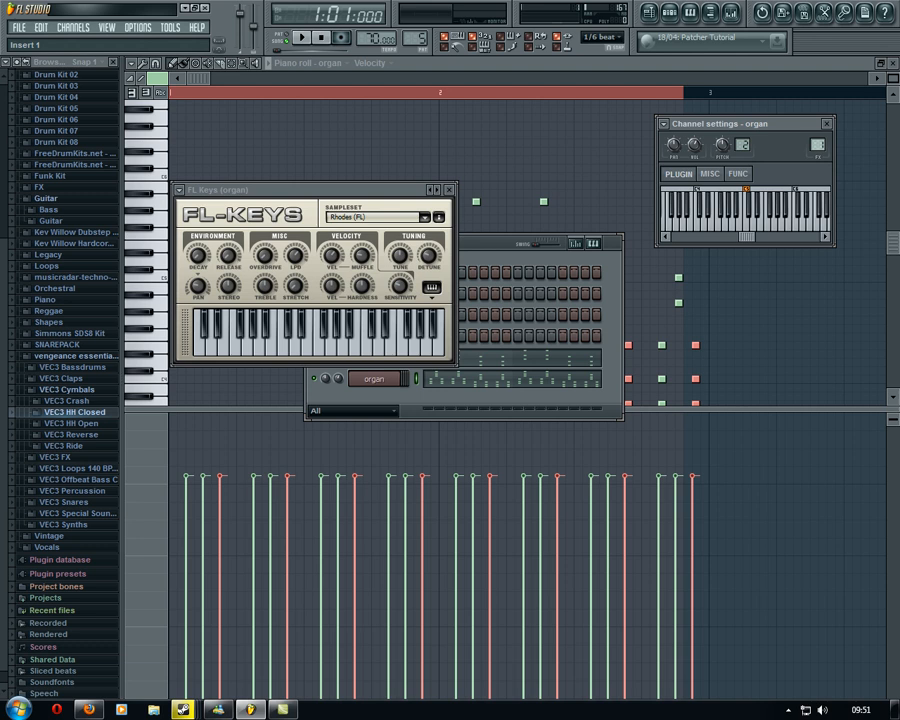
# Step: Load Fruity Phaser into the first effect slot of mixer Insert 1 and set its sweep frequency to about 0.40 Hz
pyautogui.click(732, 13)
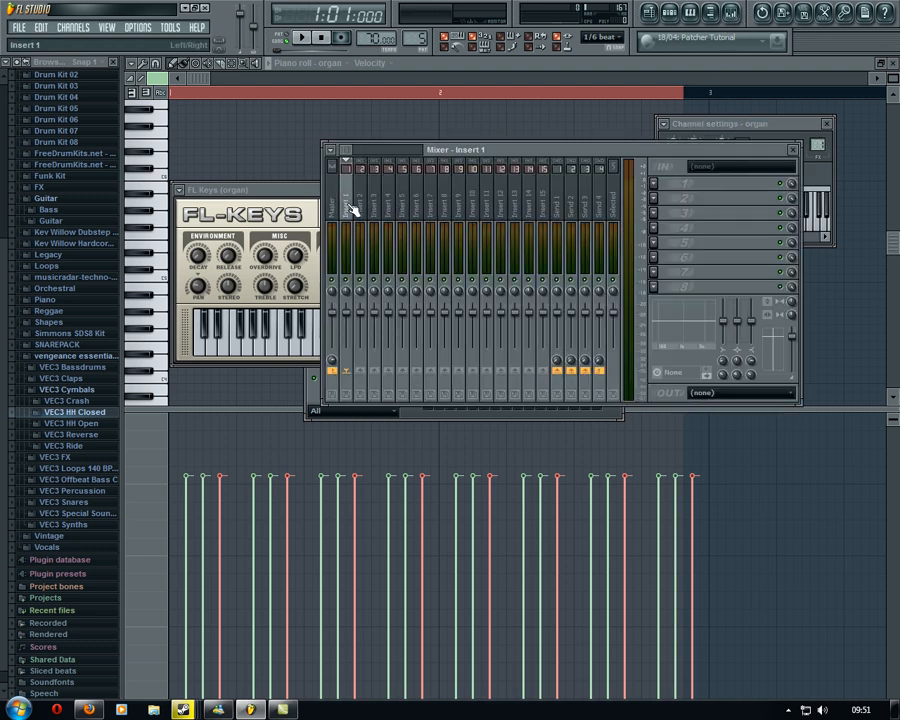
pyautogui.click(654, 185)
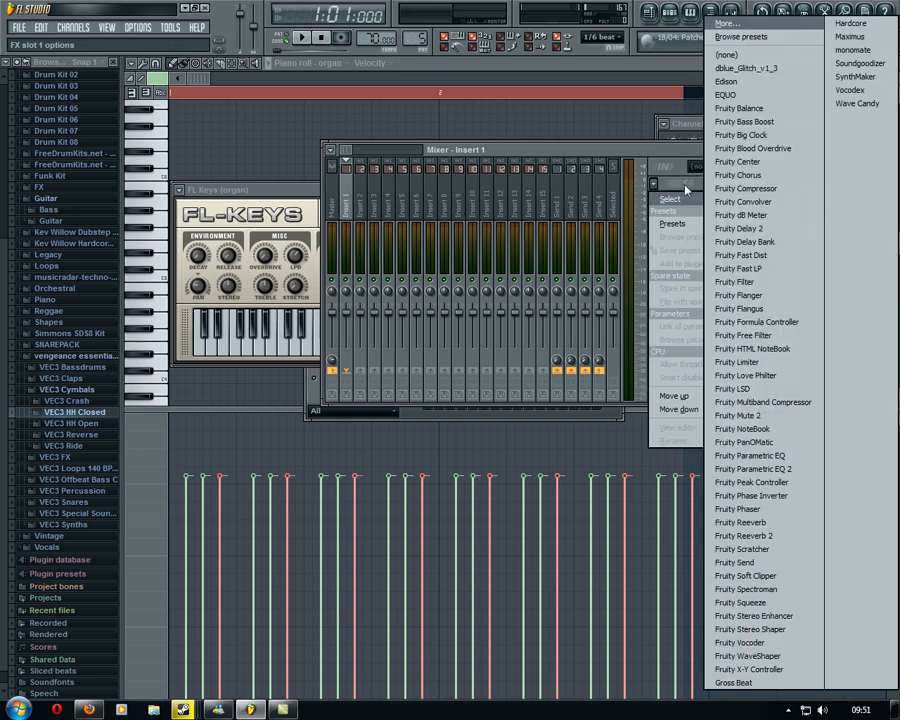
pyautogui.click(766, 511)
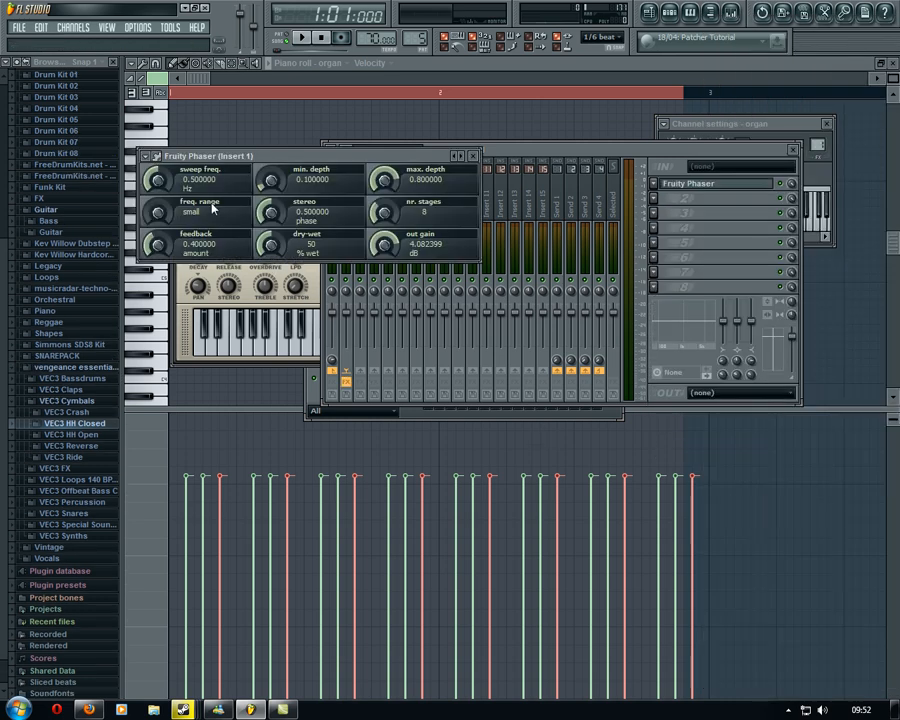
pyautogui.moveTo(155, 182); pyautogui.dragTo(155, 195)
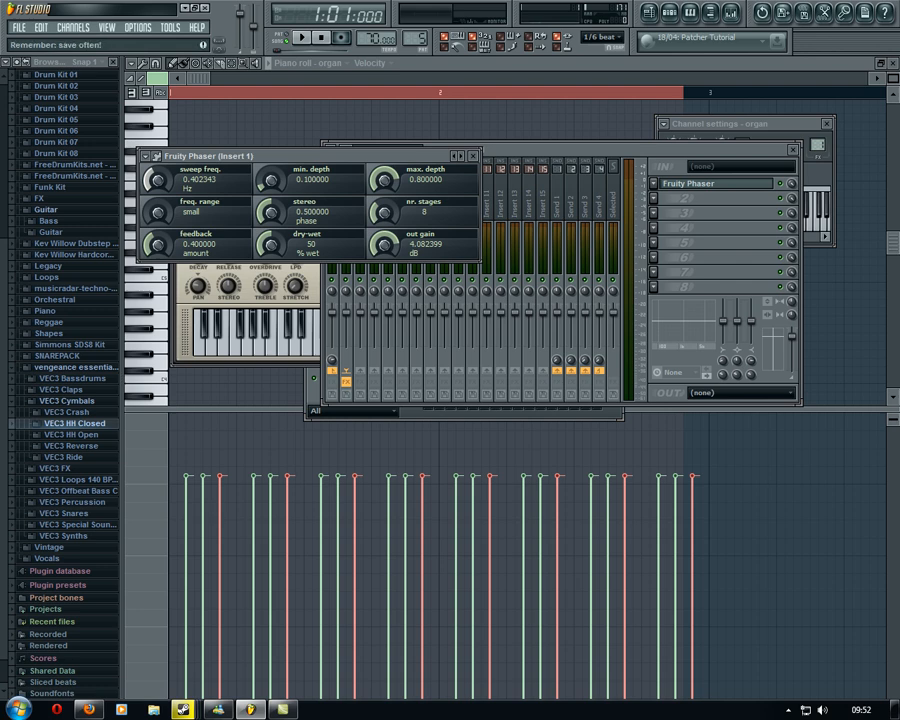
# Step: Play back the arrangement from the organ piano roll to hear the phaser, and return to the playlist
pyautogui.click(652, 13)
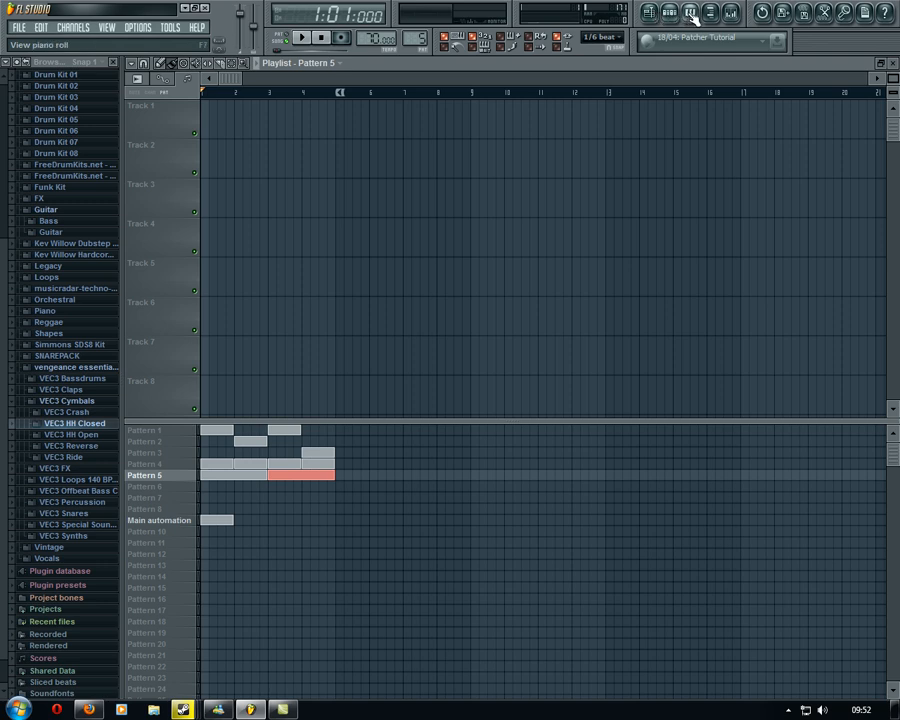
pyautogui.click(688, 13)
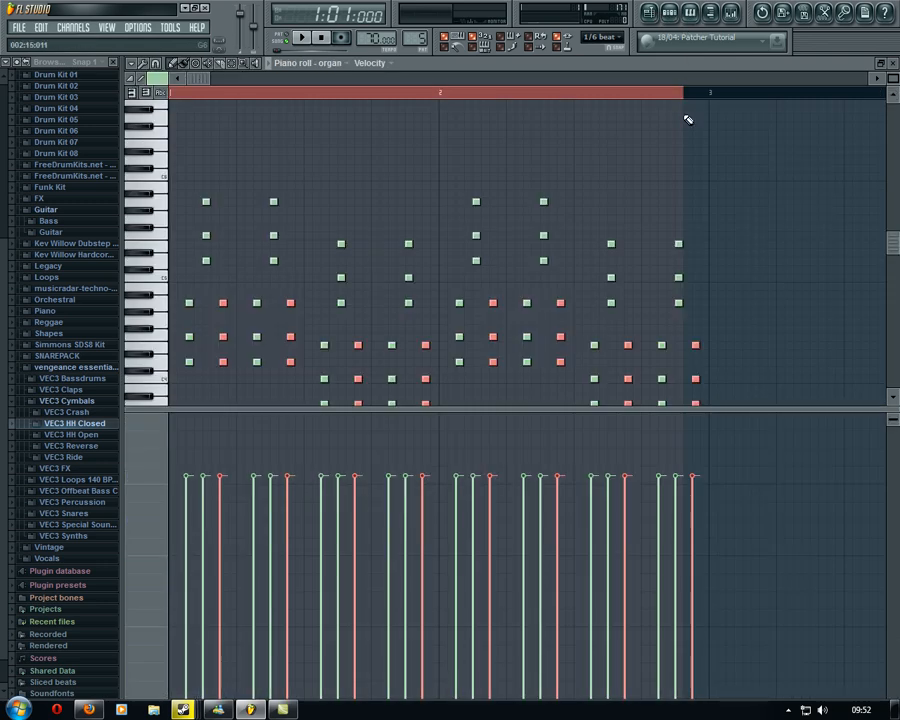
pyautogui.press('space')
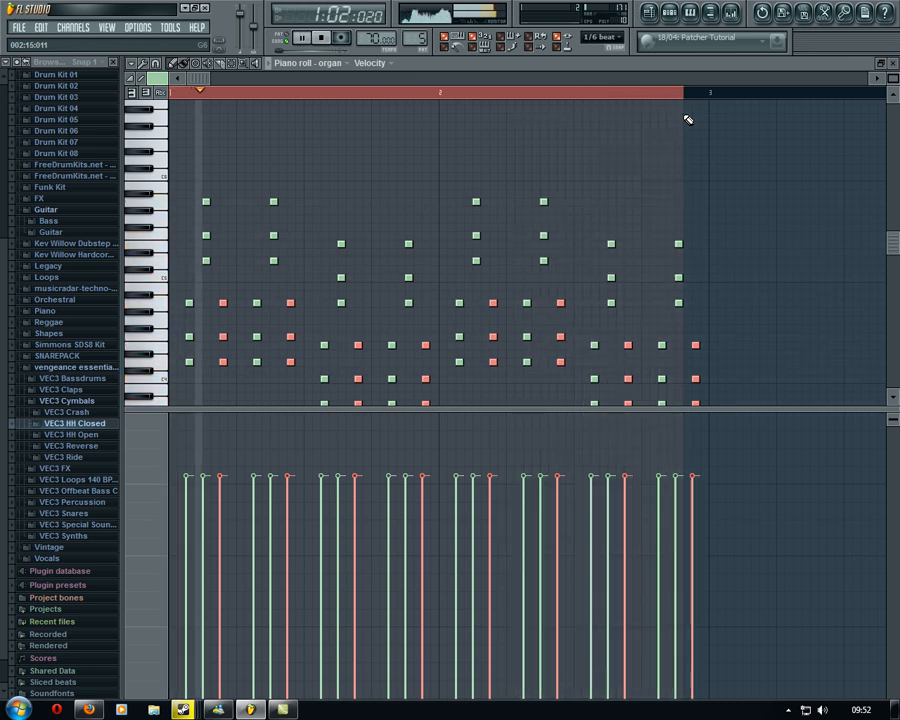
pyautogui.press('space')
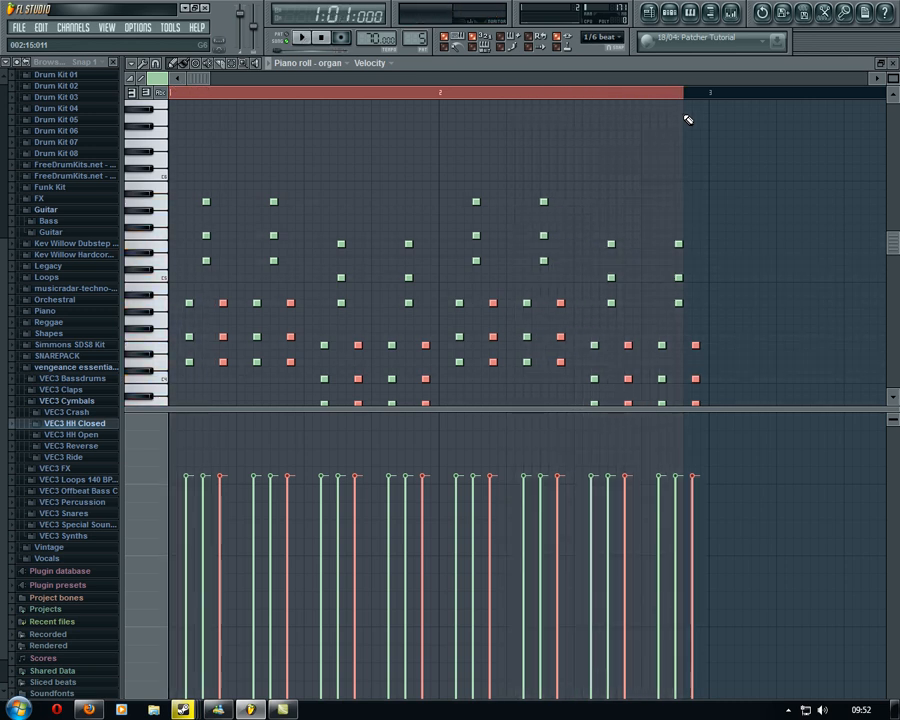
pyautogui.click(650, 13)
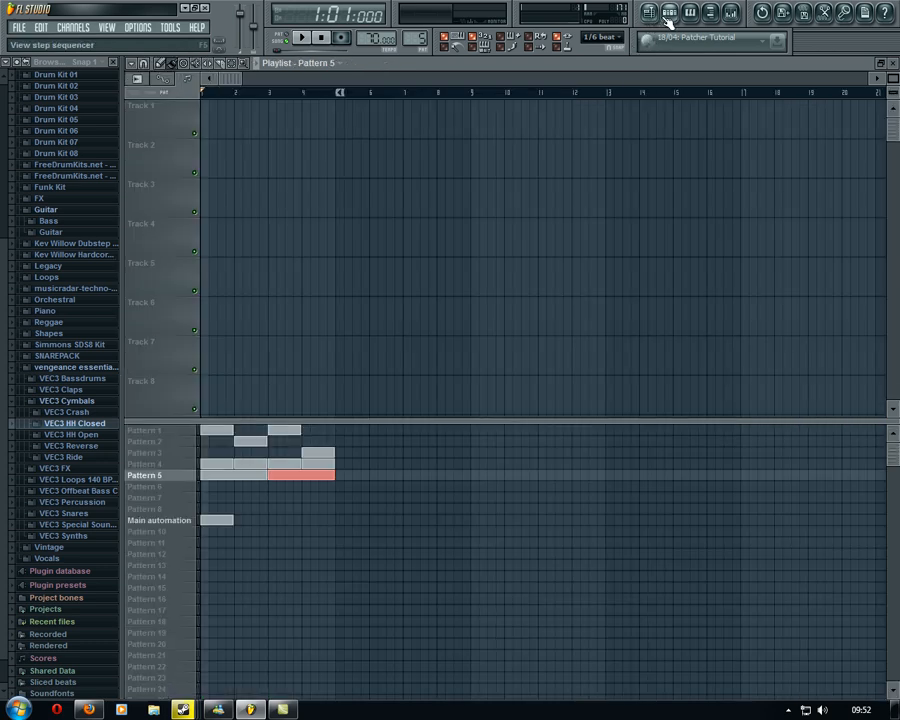